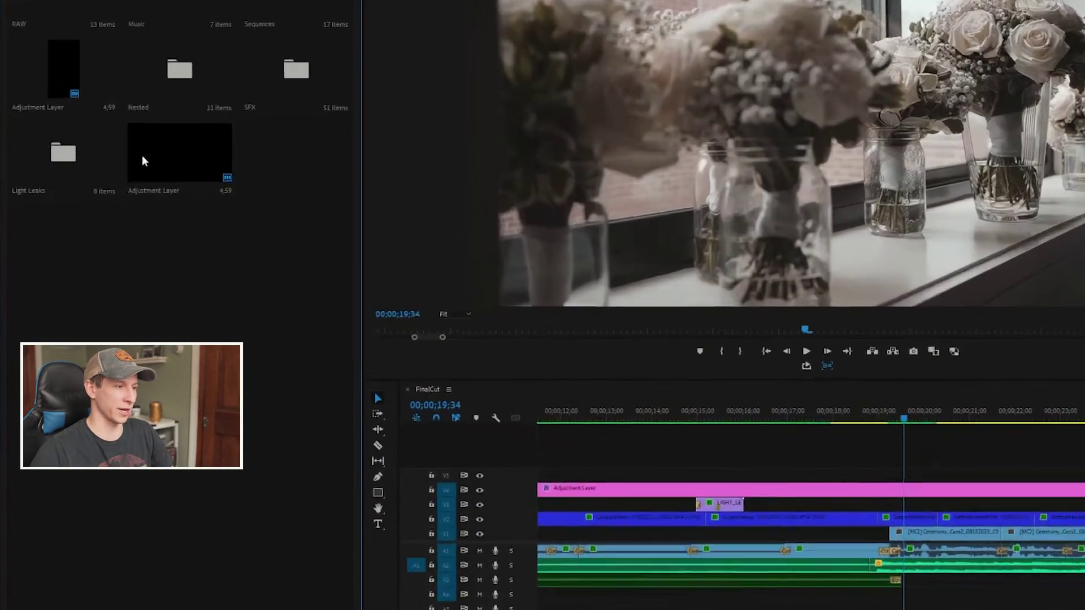
Step: Place the horizontal adjustment layer on V3 above the cut to the flower shot and roughly trim both its ends
left_click(129, 220)
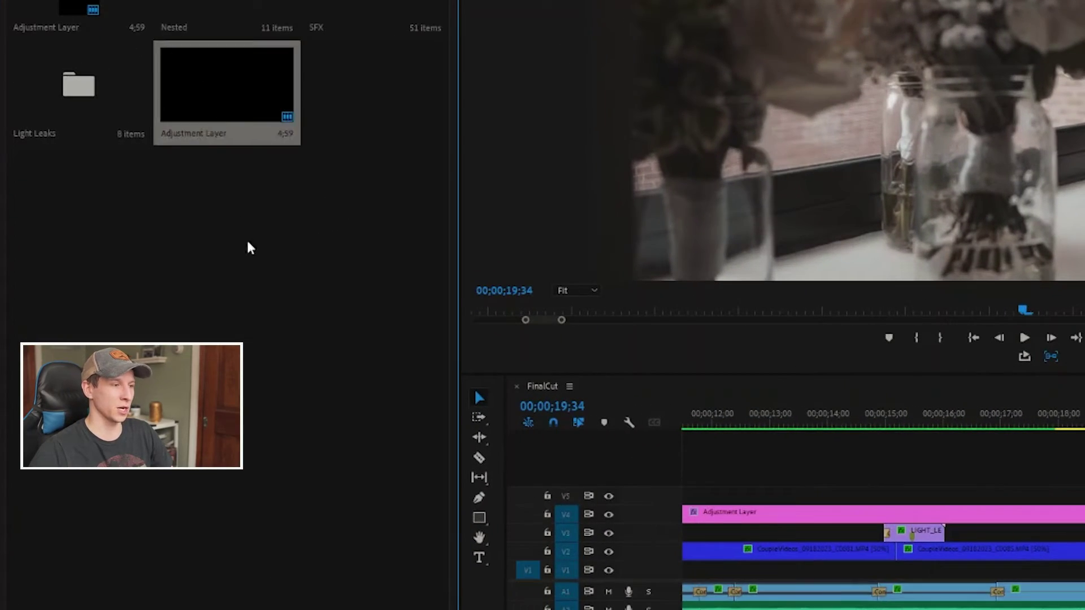
right_click(237, 214)
mouse_move(351, 287)
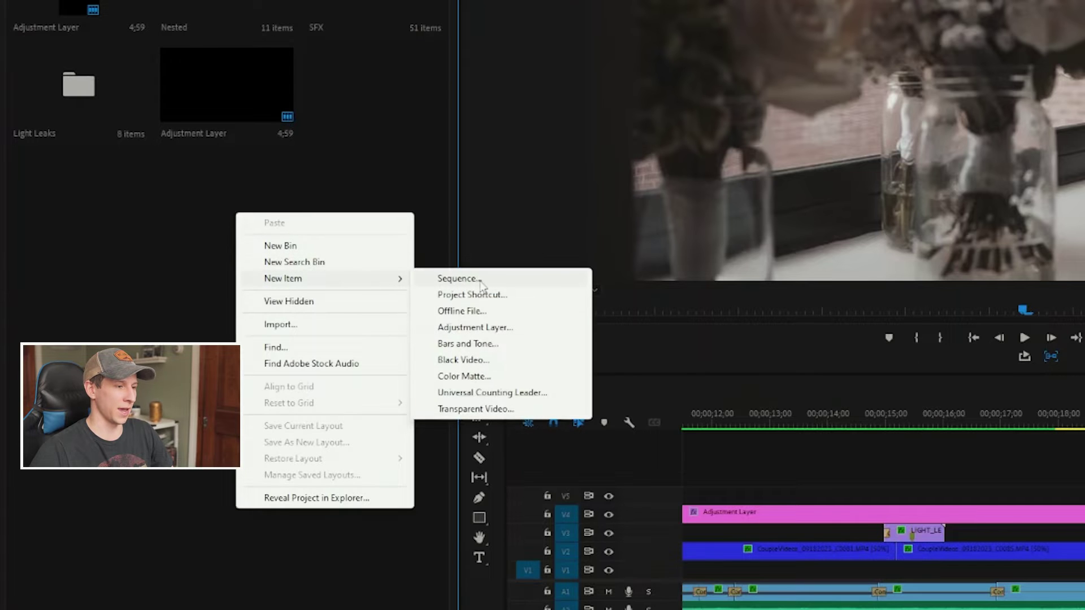
left_click(219, 57)
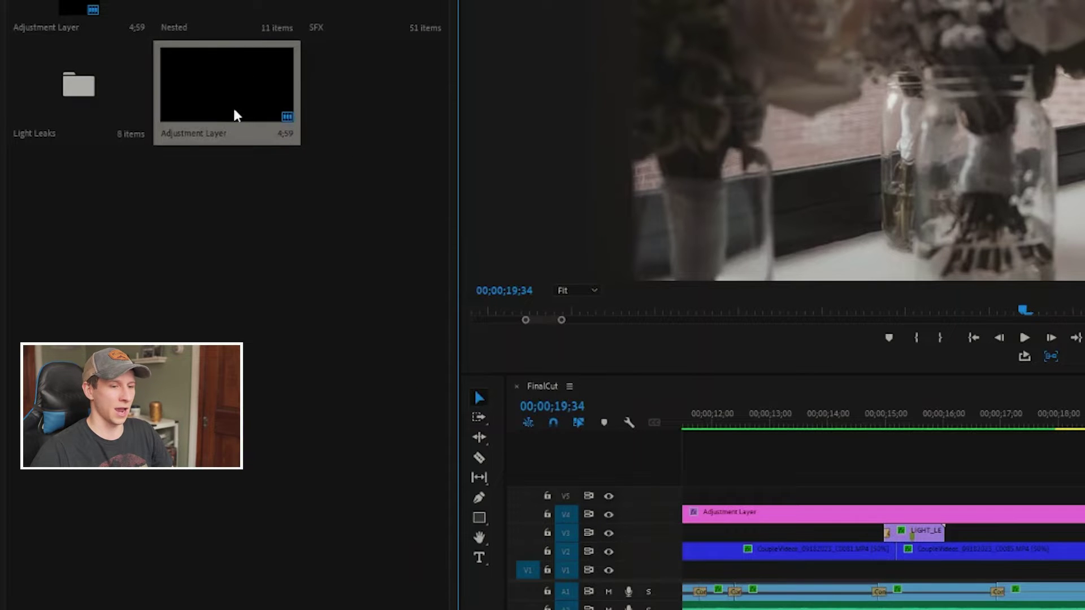
left_click_drag(234, 110, 982, 537)
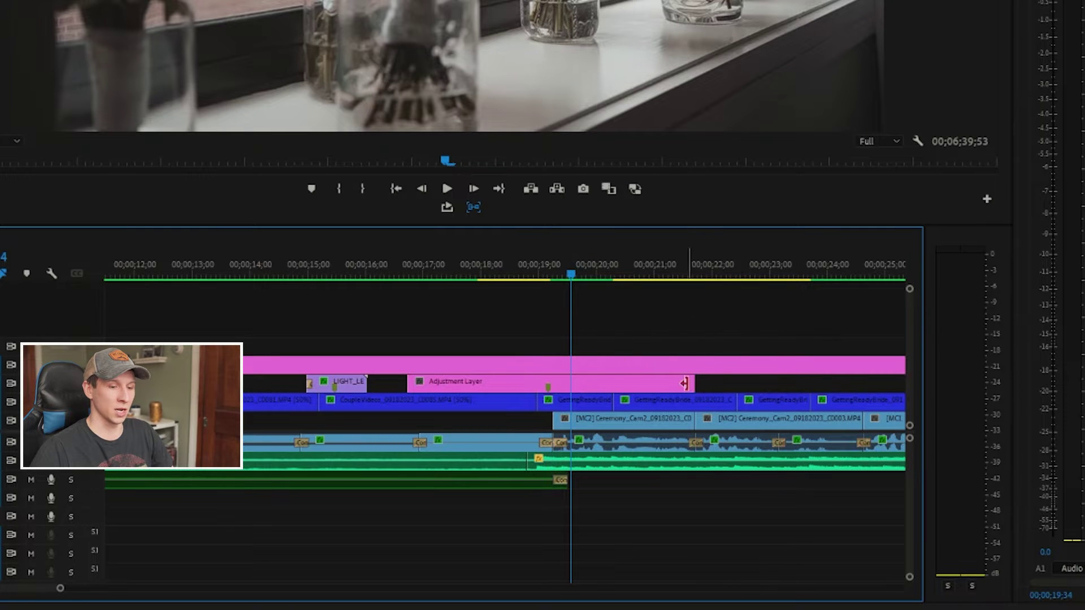
left_click_drag(694, 390, 570, 390)
left_click_drag(411, 382, 506, 383)
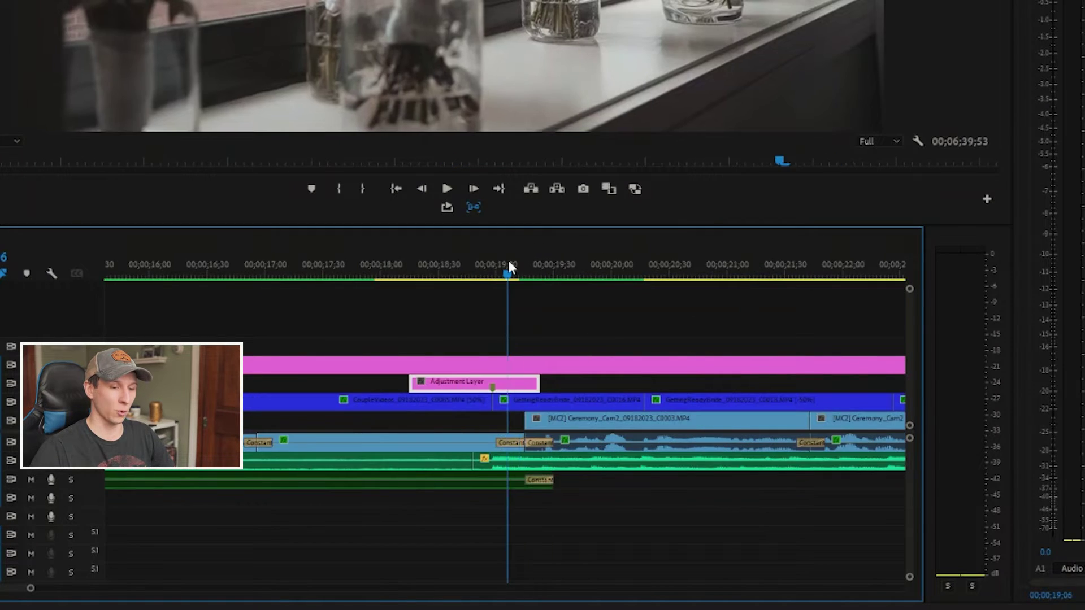
Step: Trim the end of the short V3 adjustment layer to 00;00;19;13, 15 frames after the cut
left_click_drag(509, 264, 502, 264)
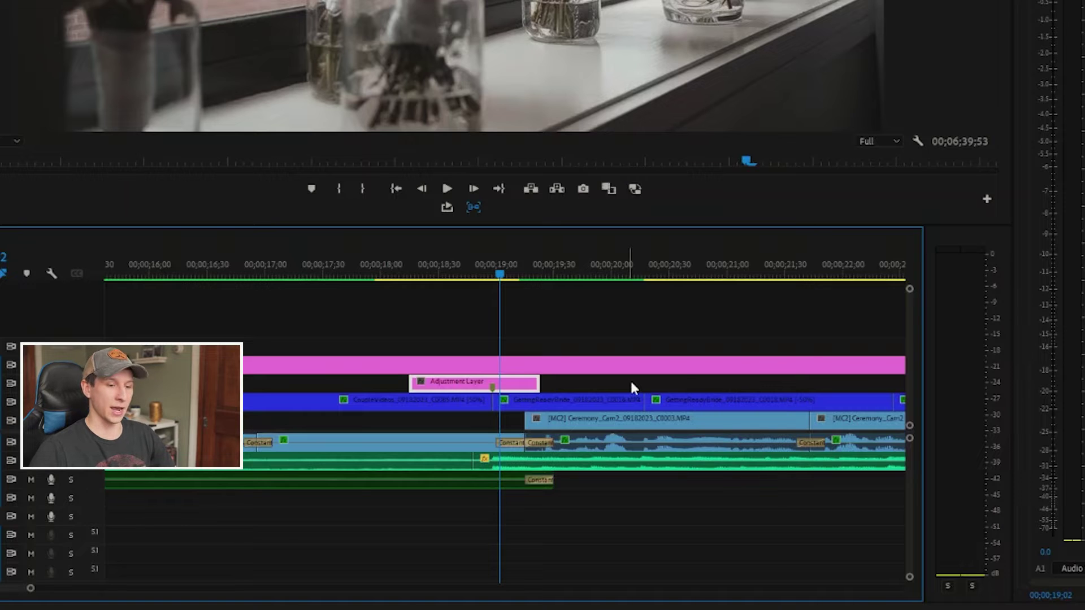
key("Left")
key("Left")
key("Left")
key("Left")
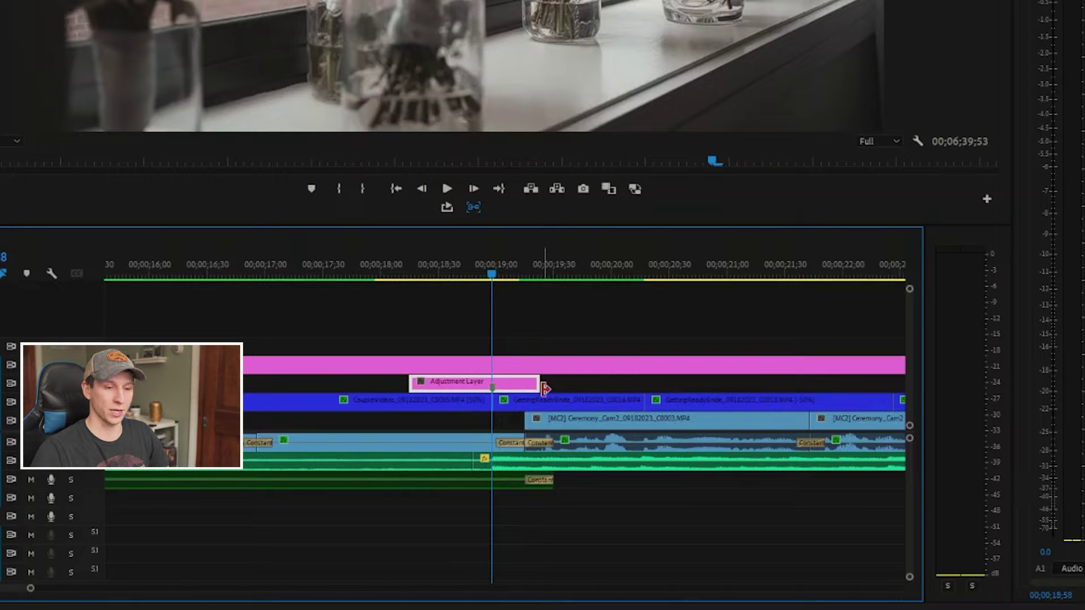
key("Right")
key("Right")
key("Right")
key("Right")
key("Right")
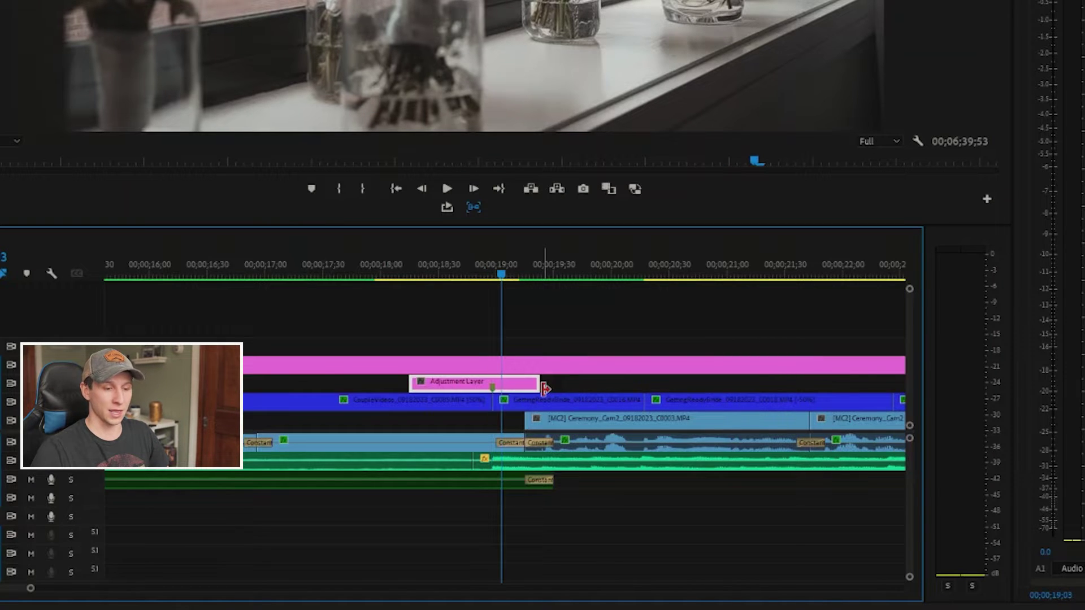
key("Right")
key("Right")
key("Right")
key("Right")
key("Right")
key("Right")
key("Right")
key("Right")
key("Right")
key("Right")
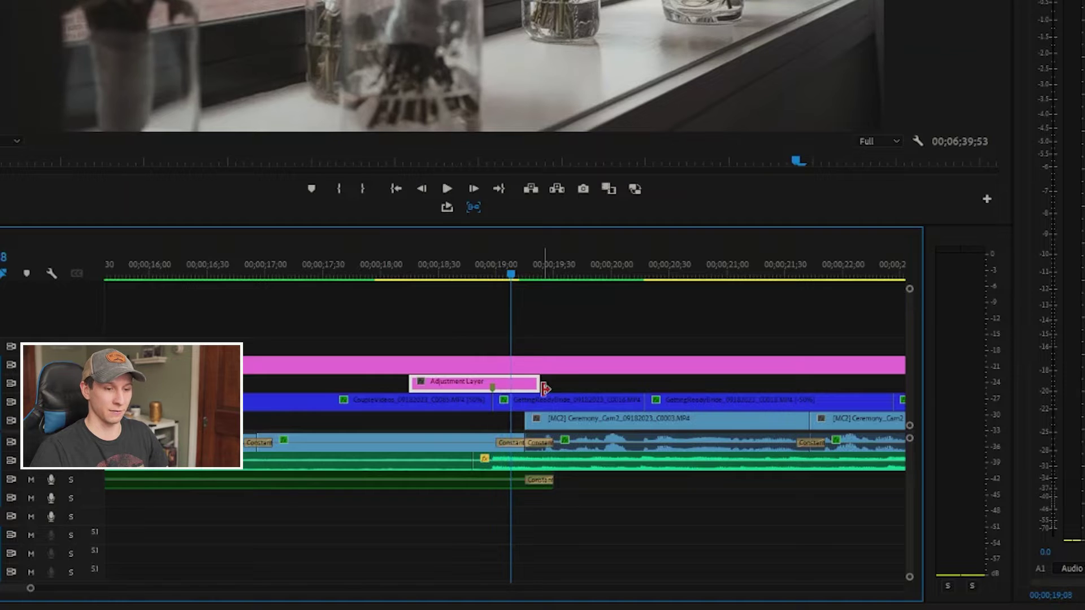
left_click_drag(549, 384, 521, 383)
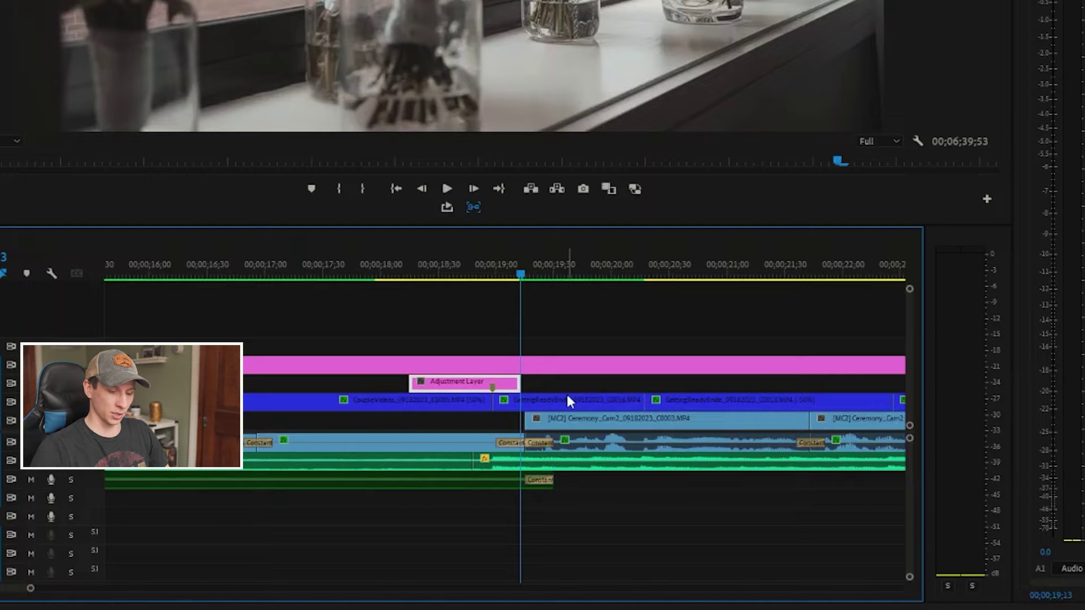
Step: Trim the start of the V3 adjustment layer to 00;00;18;28, 30 frames before the cut
key("Up")
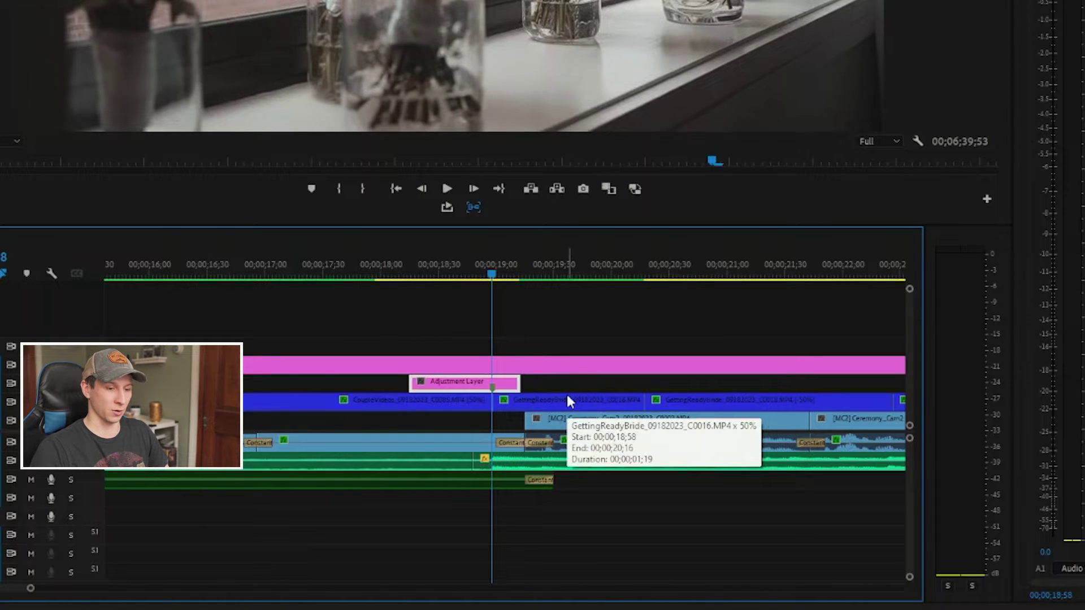
key("shift+Left")
key("shift+Left")
key("shift+Left")
key("shift+Left")
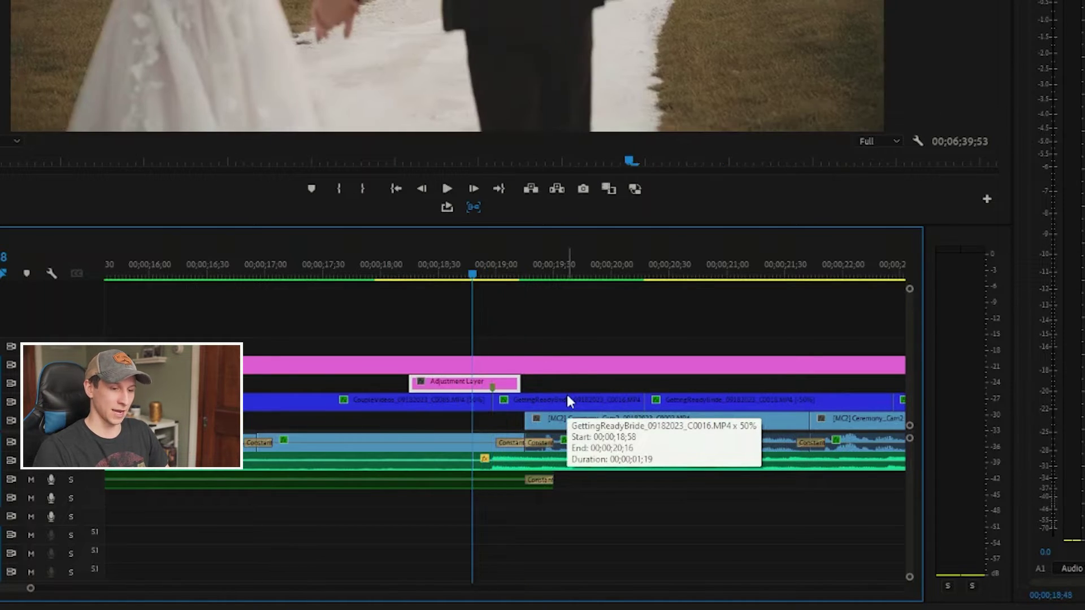
key("Left")
key("Left")
key("Left")
key("Left")
key("Left")
key("Left")
key("Left")
key("Left")
key("Left")
key("Left")
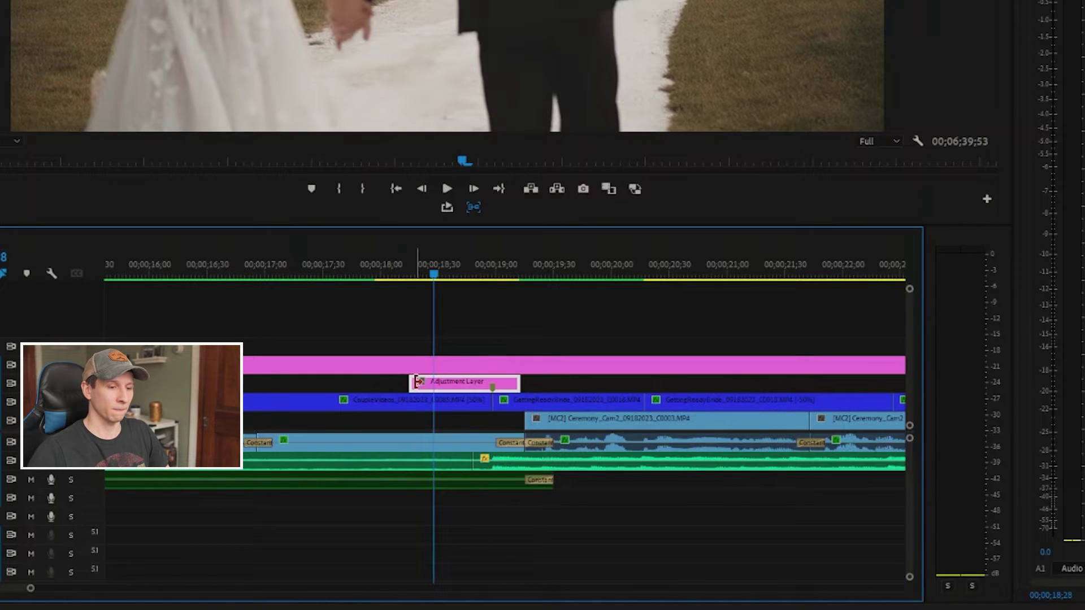
left_click_drag(409, 384, 434, 384)
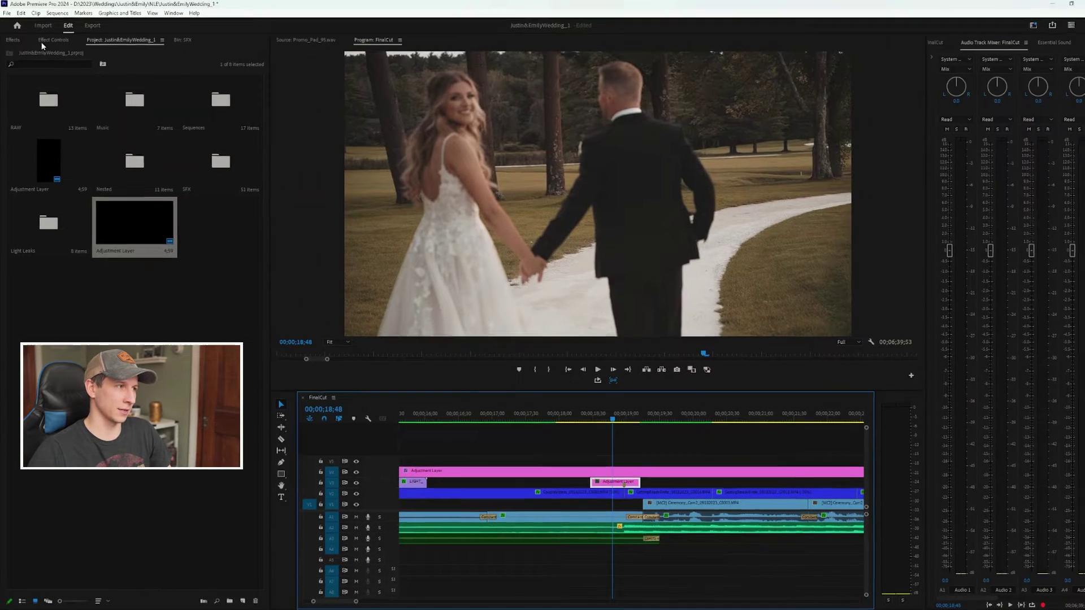
Step: Find the Levels video effect by searching "level" and apply it to the short V3 adjustment layer
left_click(13, 41)
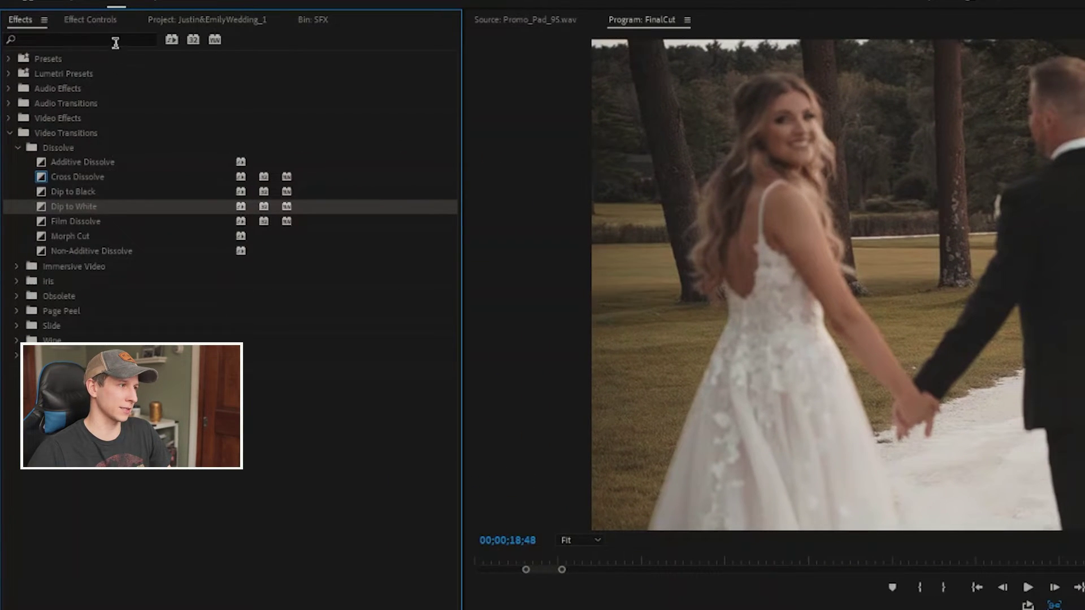
left_click(114, 39)
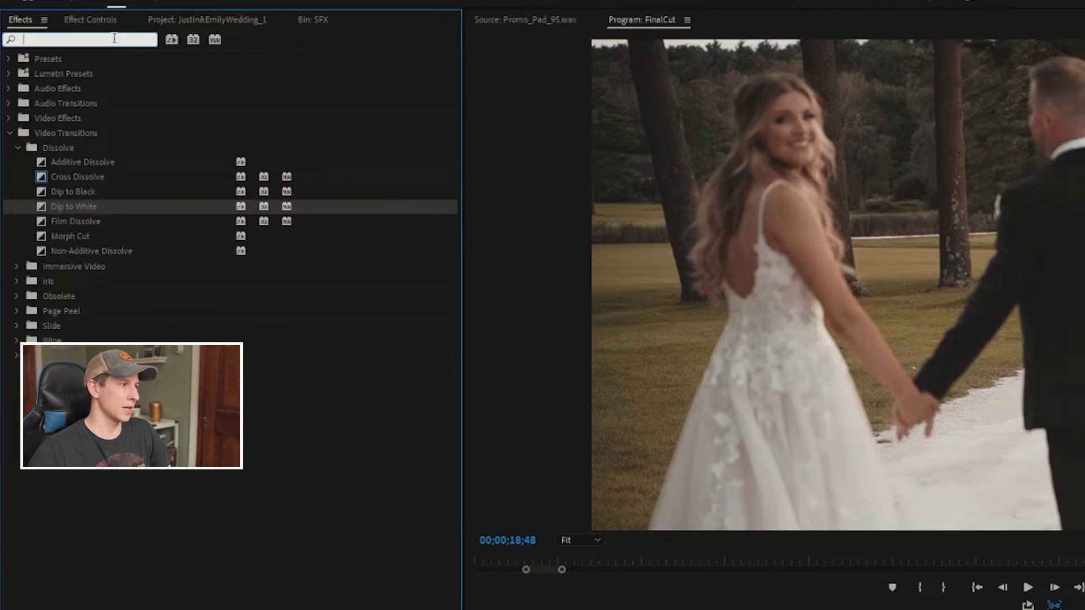
type("level")
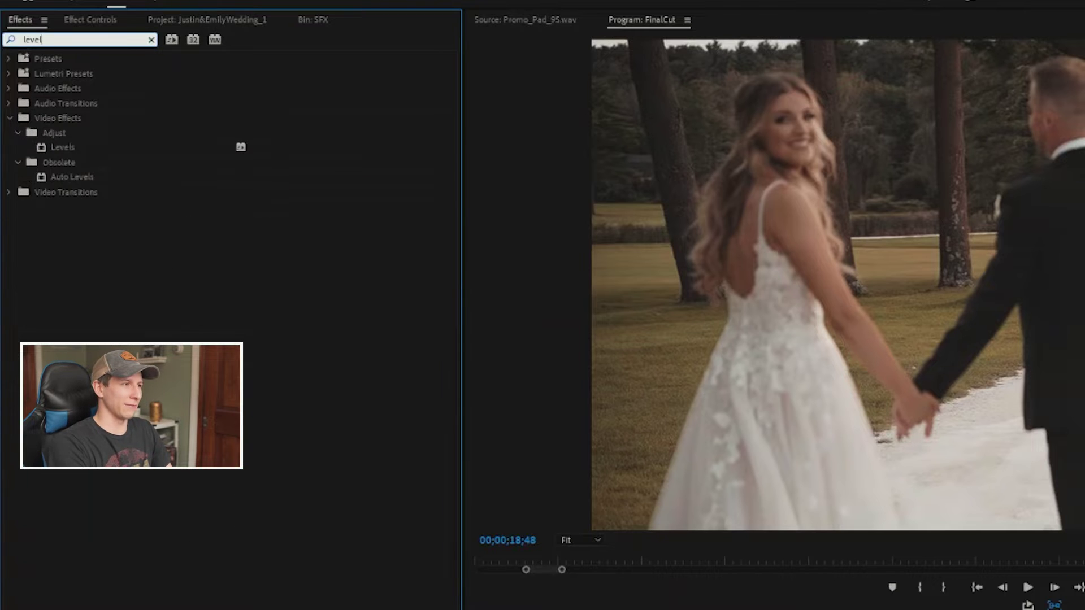
left_click(73, 149)
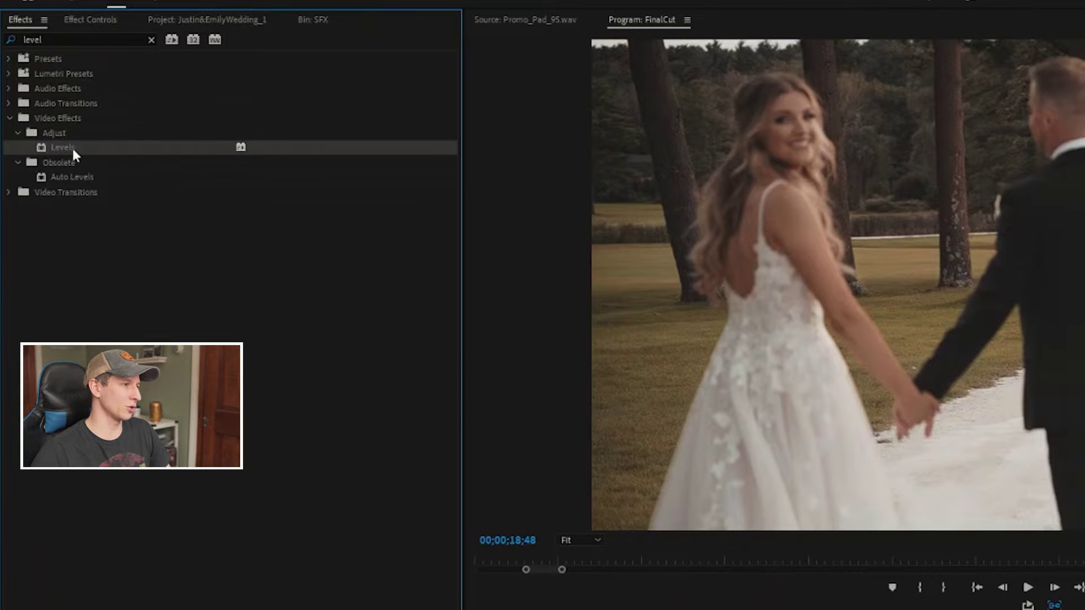
left_click_drag(84, 158, 587, 409)
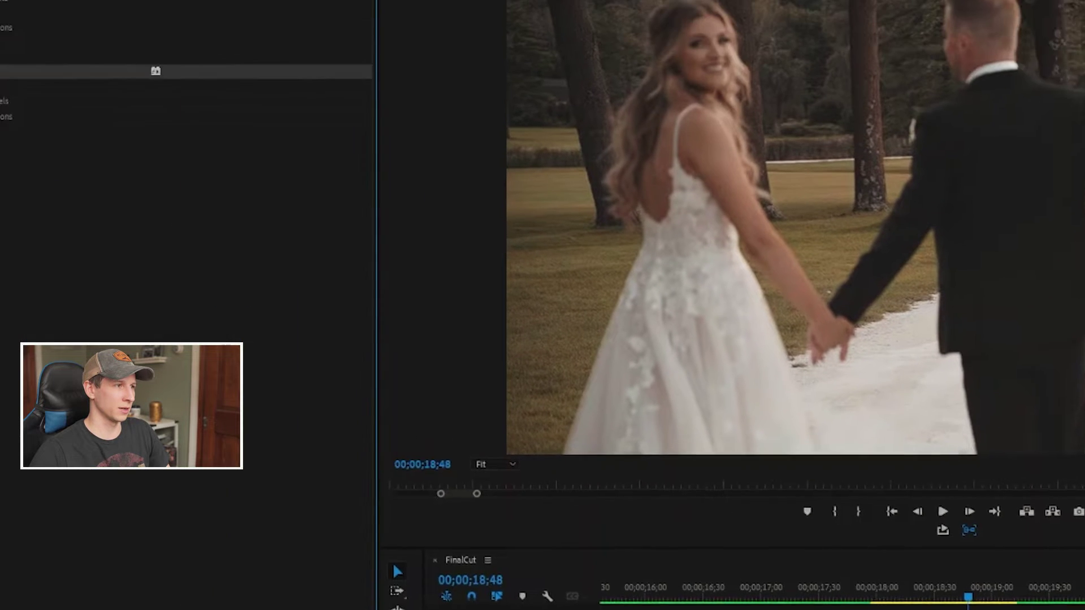
Step: Turn on keyframing for Levels' (RGB) White Input Level at the adjustment layer's start, 00;00;18;28, with the value 255
left_click(105, 12)
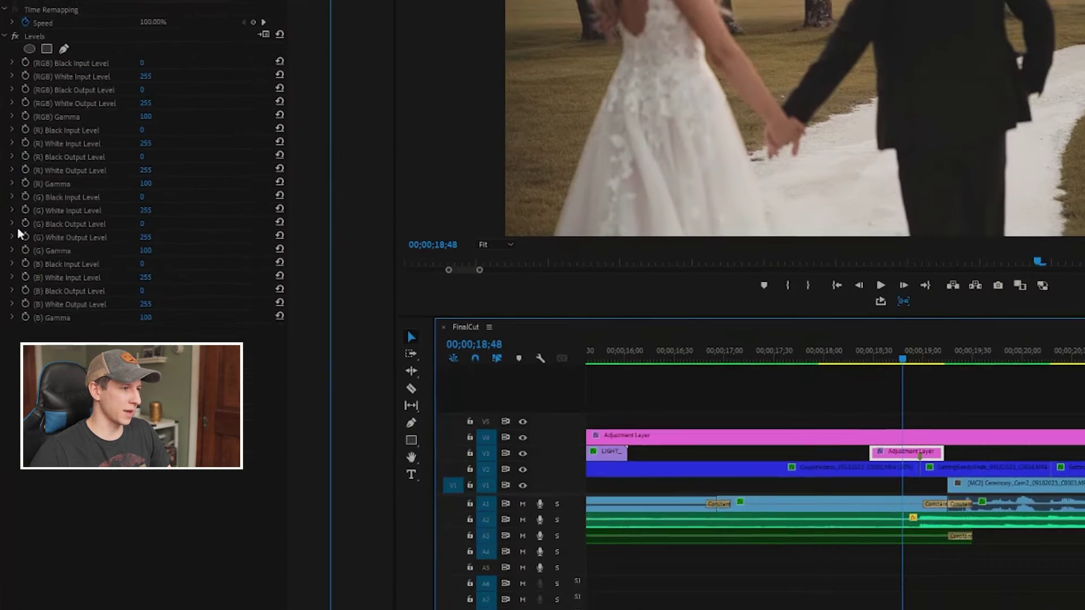
left_click(42, 70)
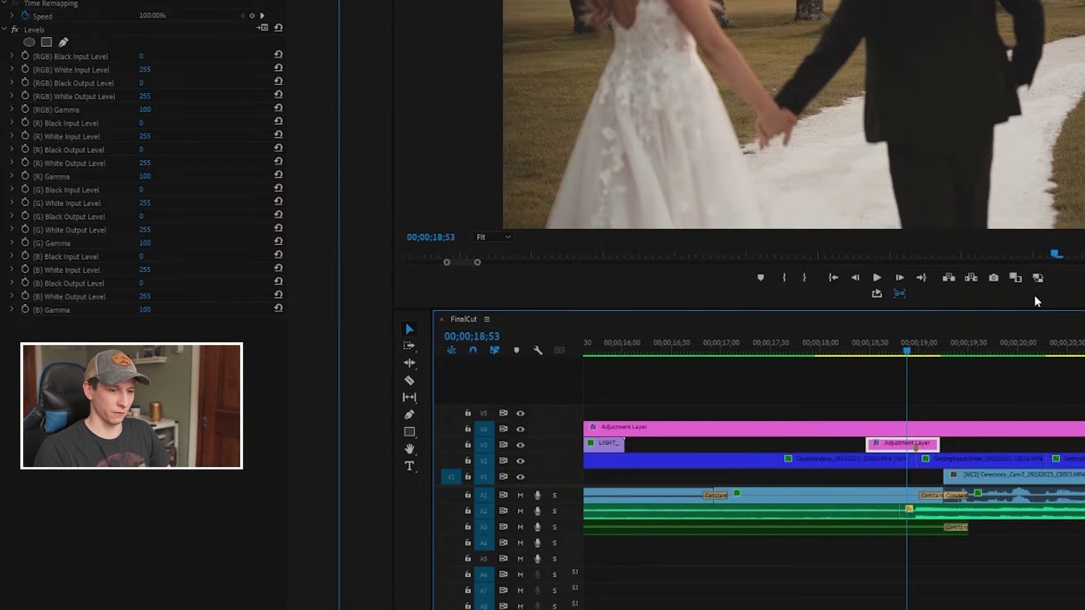
key("Up")
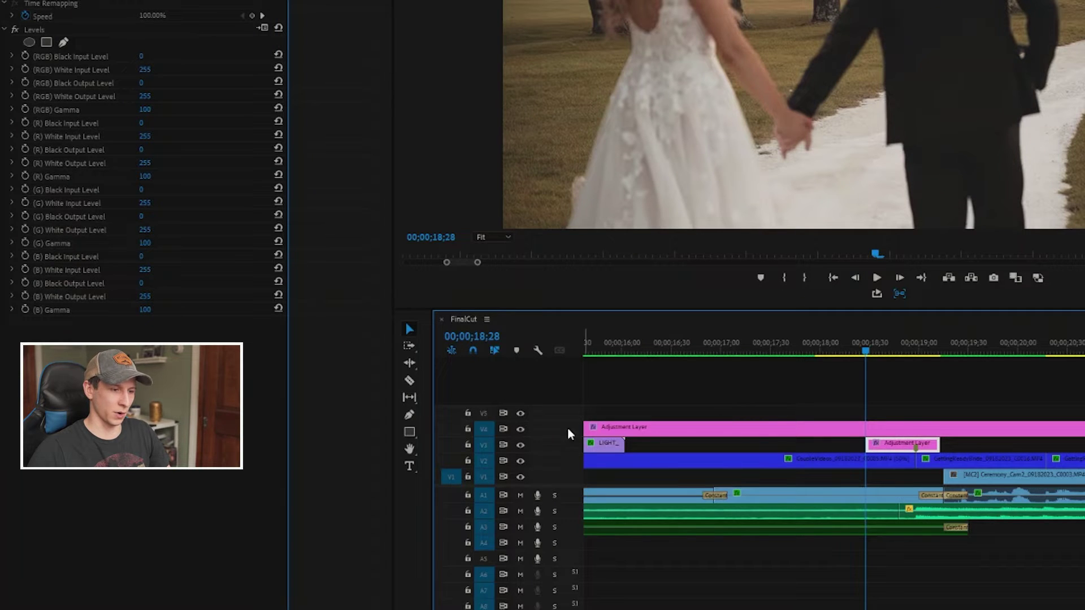
left_click(484, 445)
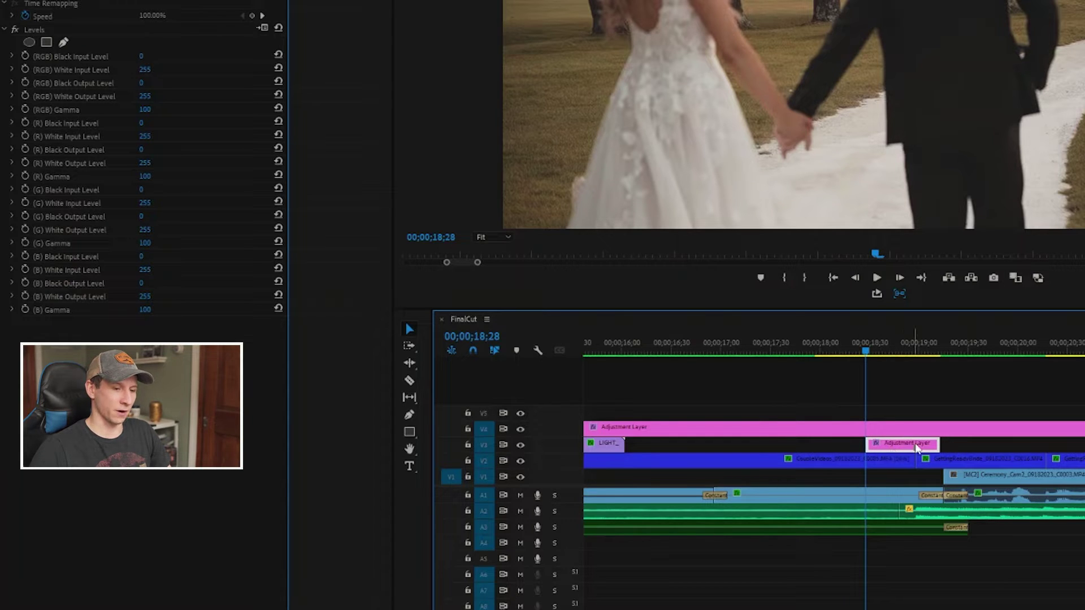
left_click(26, 70)
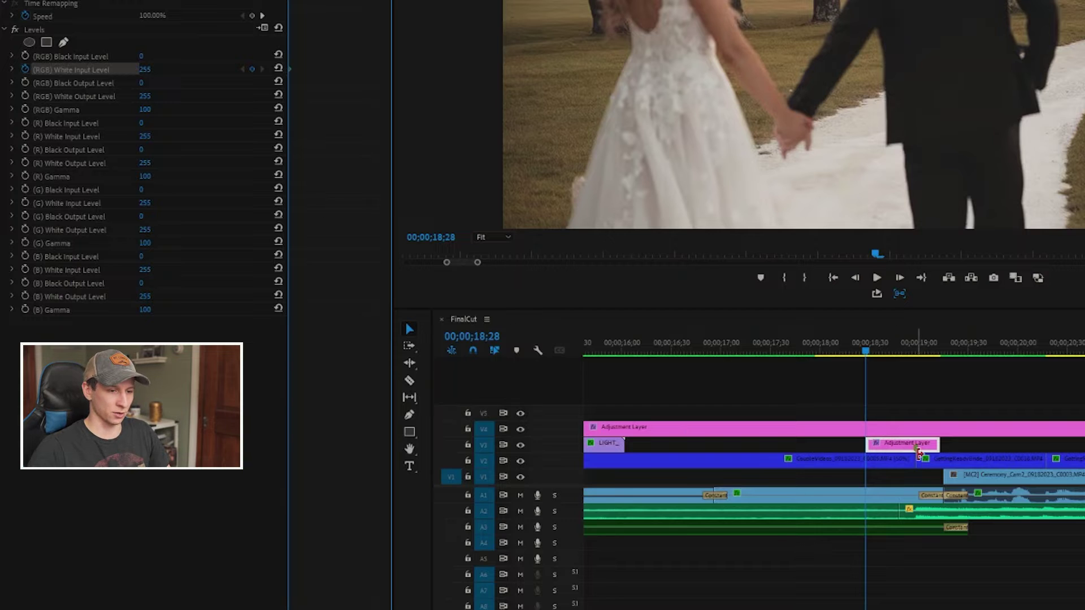
Step: Add a (RGB) White Input Level keyframe of 0 at the cut, 00;00;18;58
key("Down")
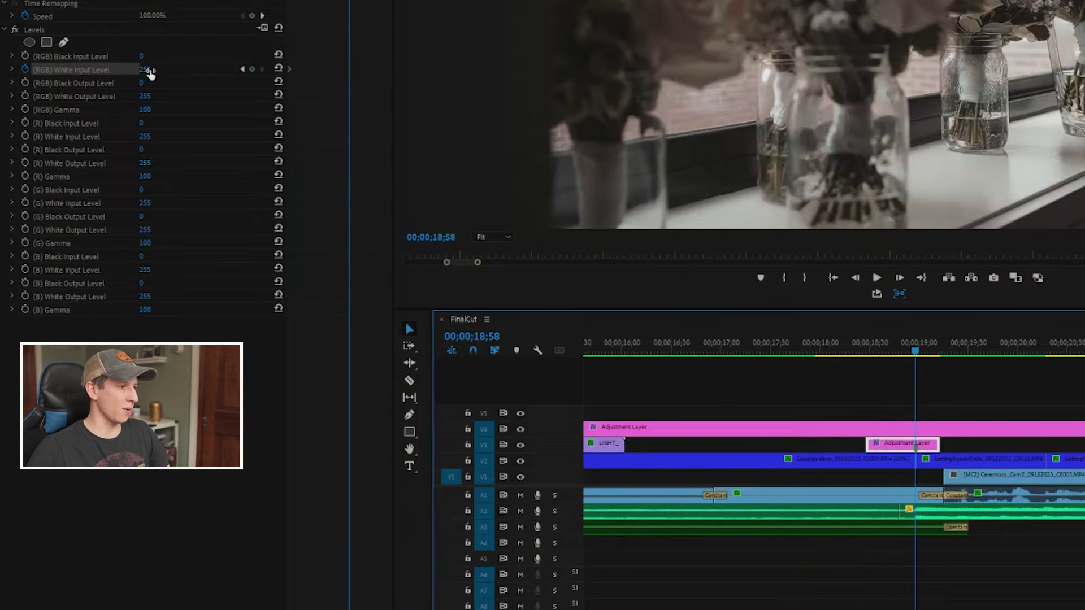
type("0")
key("Return")
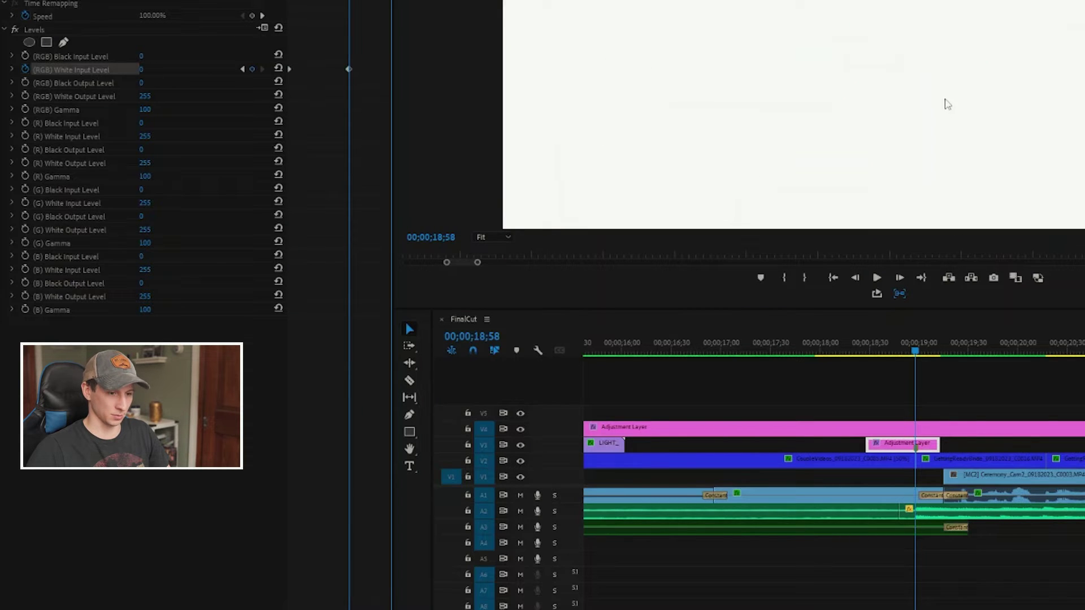
left_click(376, 74)
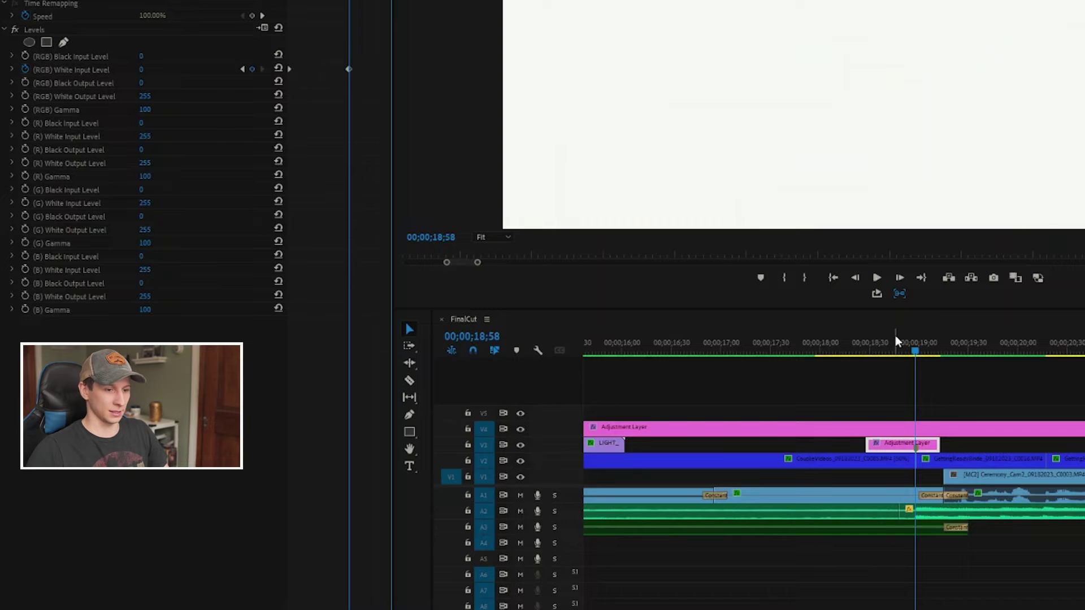
Step: Add a (RGB) White Input Level keyframe of 255 at the end of the V3 adjustment layer, 00;00;19;13
key("Up")
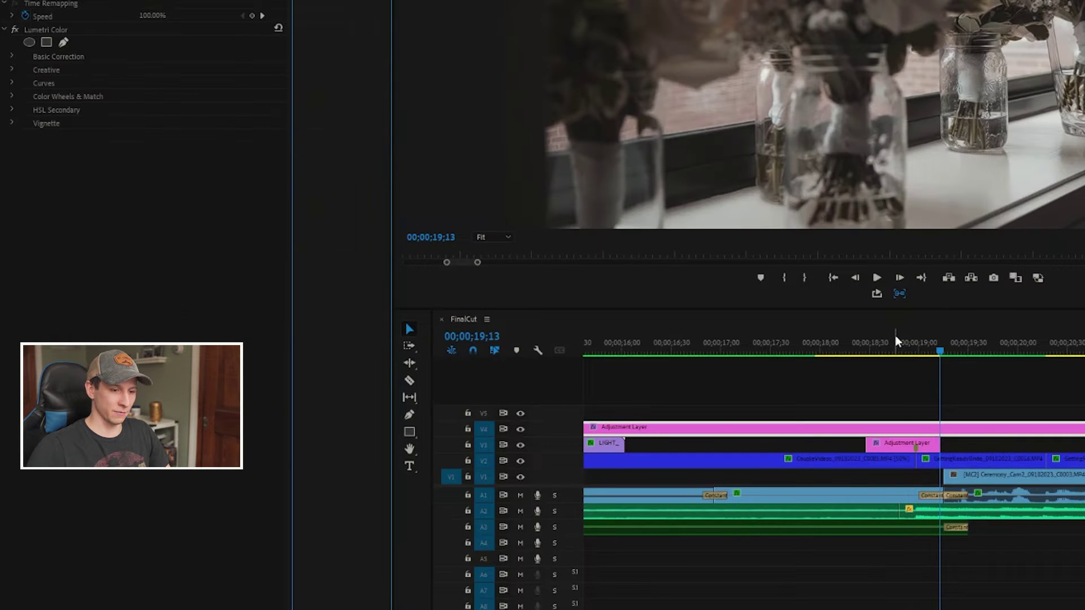
left_click(905, 446)
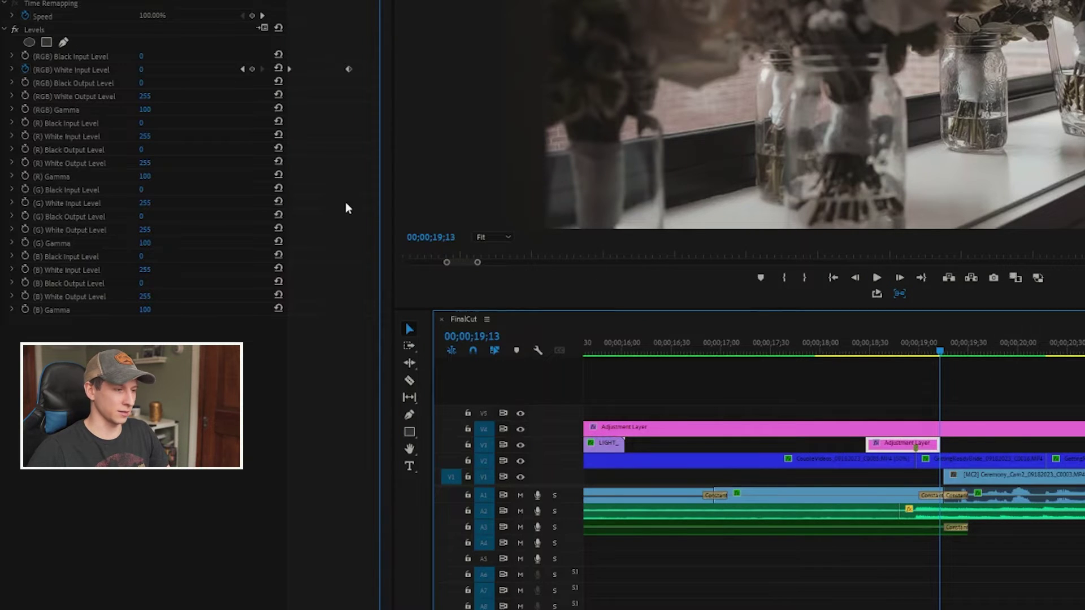
left_click(140, 70)
type("255")
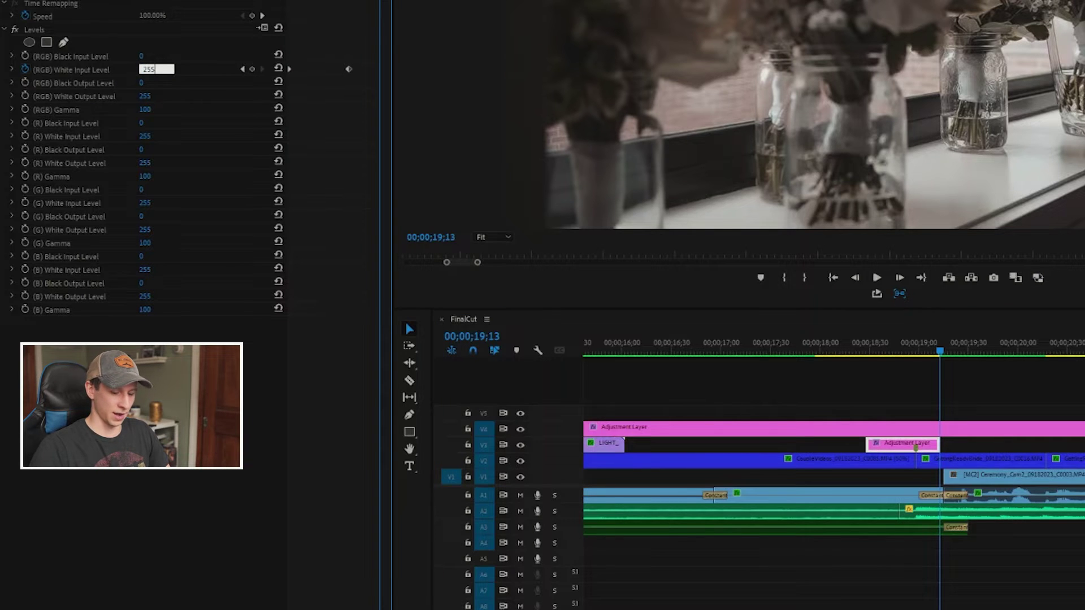
key("Return")
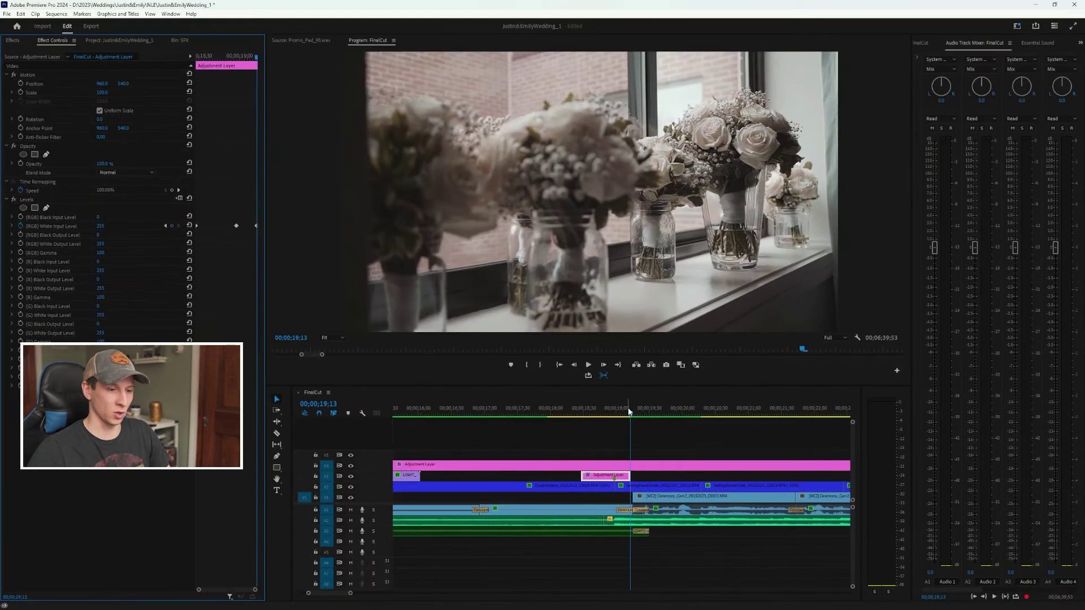
Step: Preview the white flash across the cut, checking the frames back to the start of the V3 adjustment layer
key("space")
left_click_drag(607, 416, 616, 416)
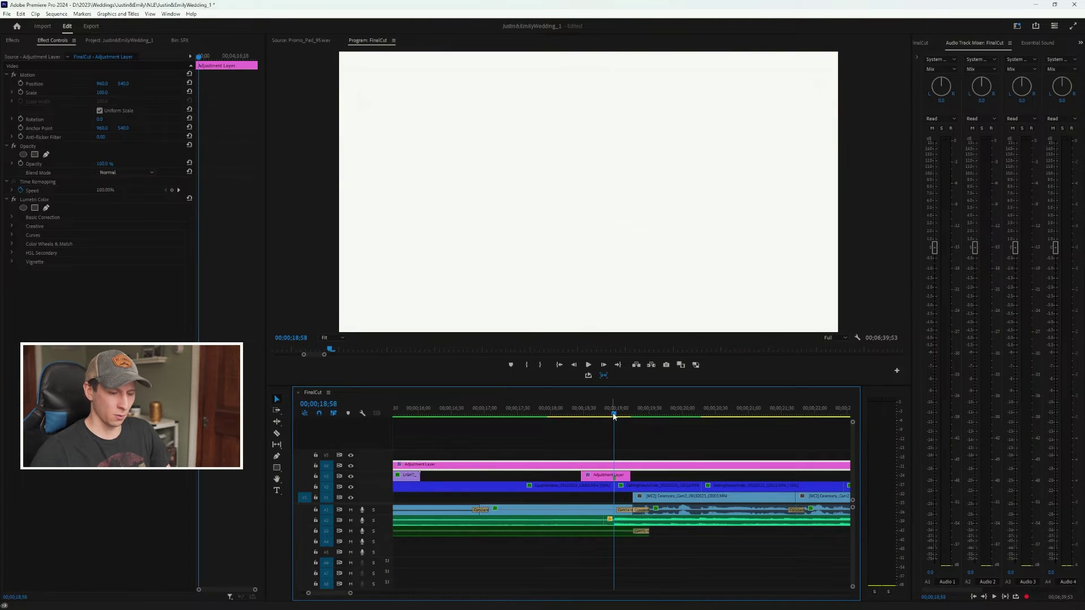
key("shift+Left")
key("shift+Left")
key("shift+Left")
key("shift+Left")
key("shift+Left")
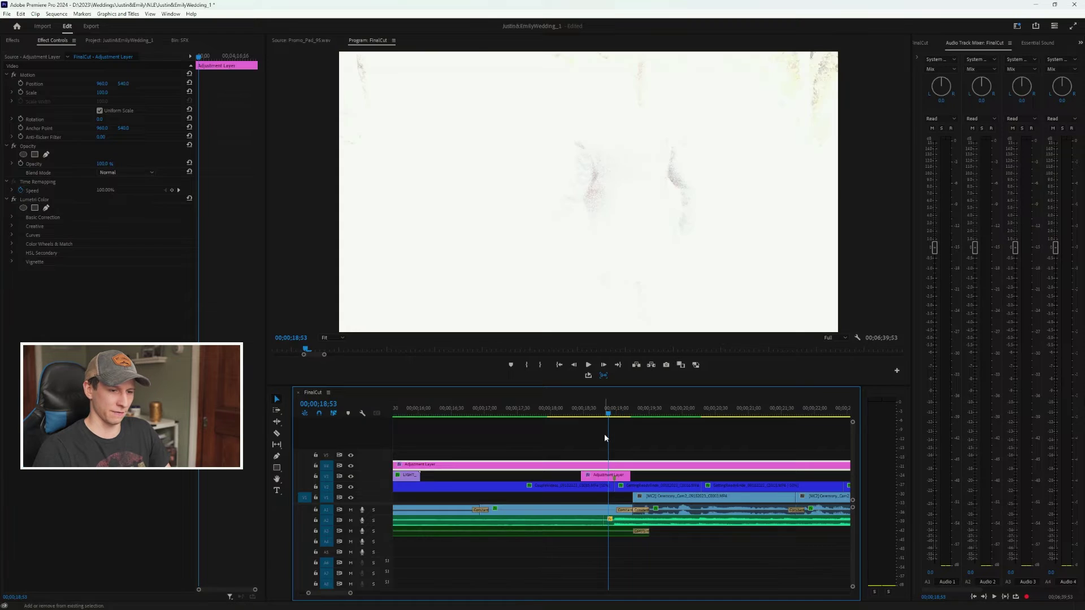
key("shift+Left")
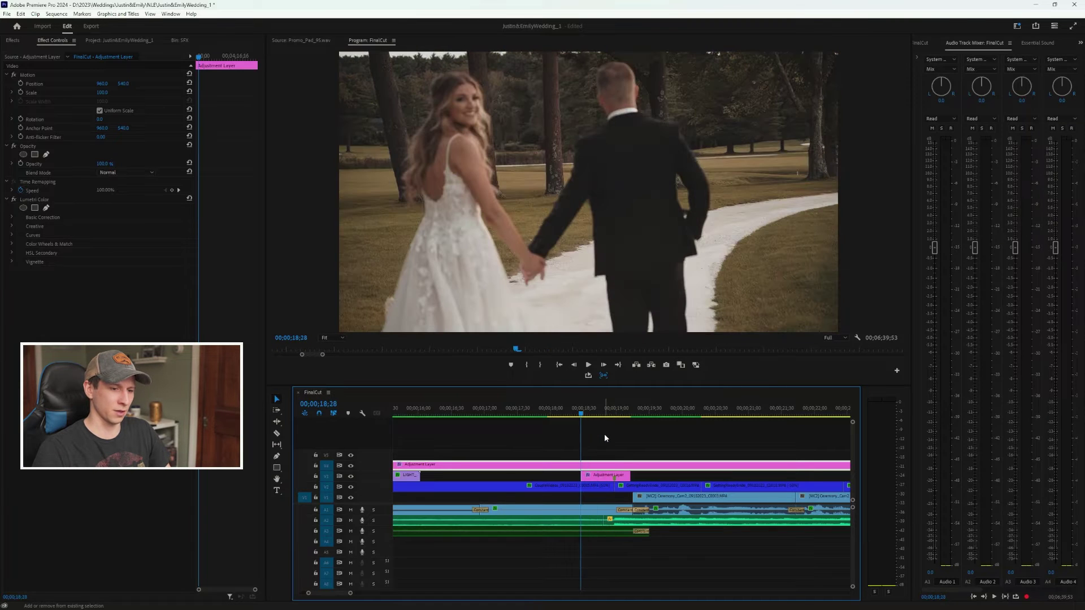
key("shift")
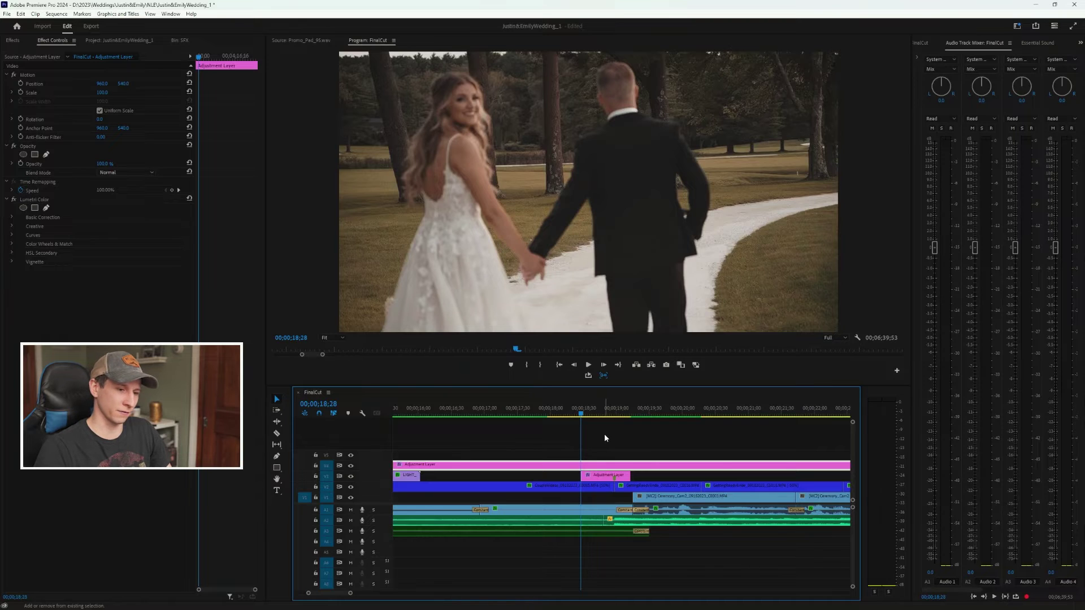
Step: Extend the start of the V3 adjustment layer back to 00;00;17;58 and select the layer to show its Levels keyframes
key("shift+Left")
key("shift+Left")
key("shift+Left")
key("shift+Left")
key("shift+Left")
key("shift+Left")
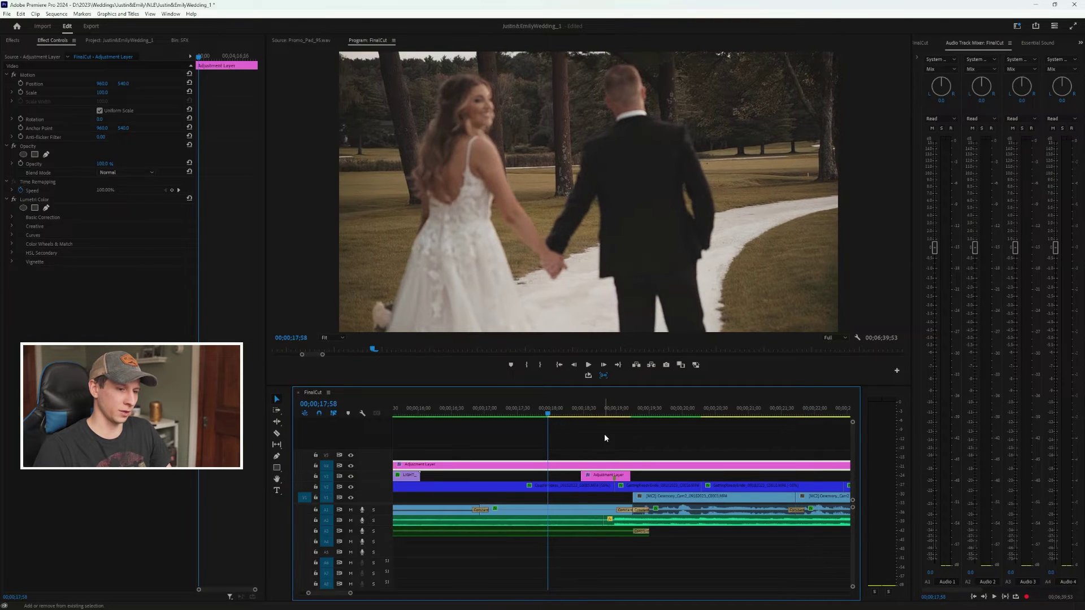
left_click_drag(583, 476, 549, 477)
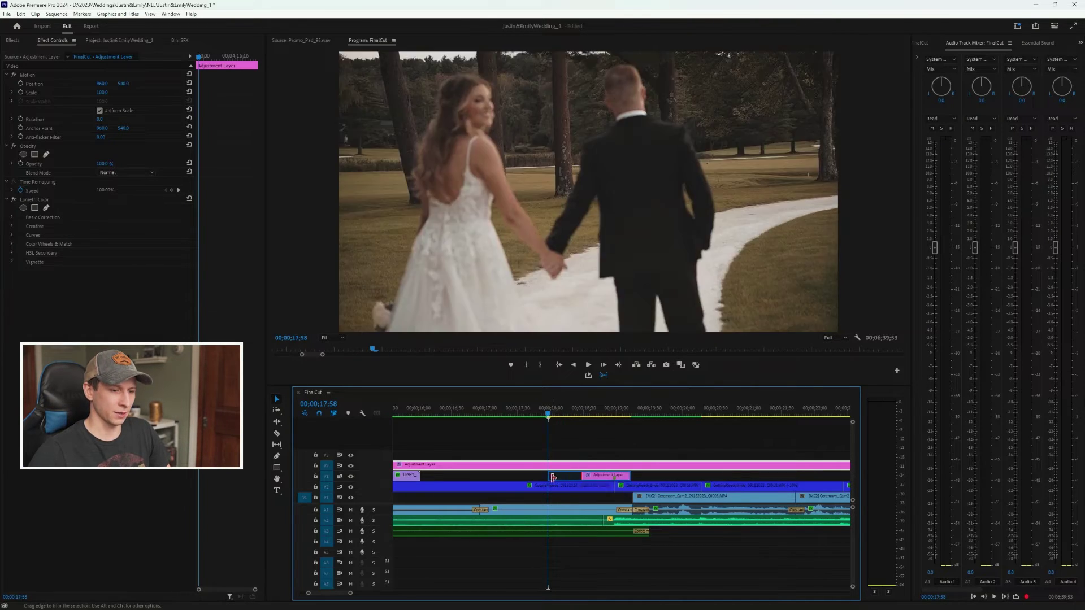
left_click(586, 480)
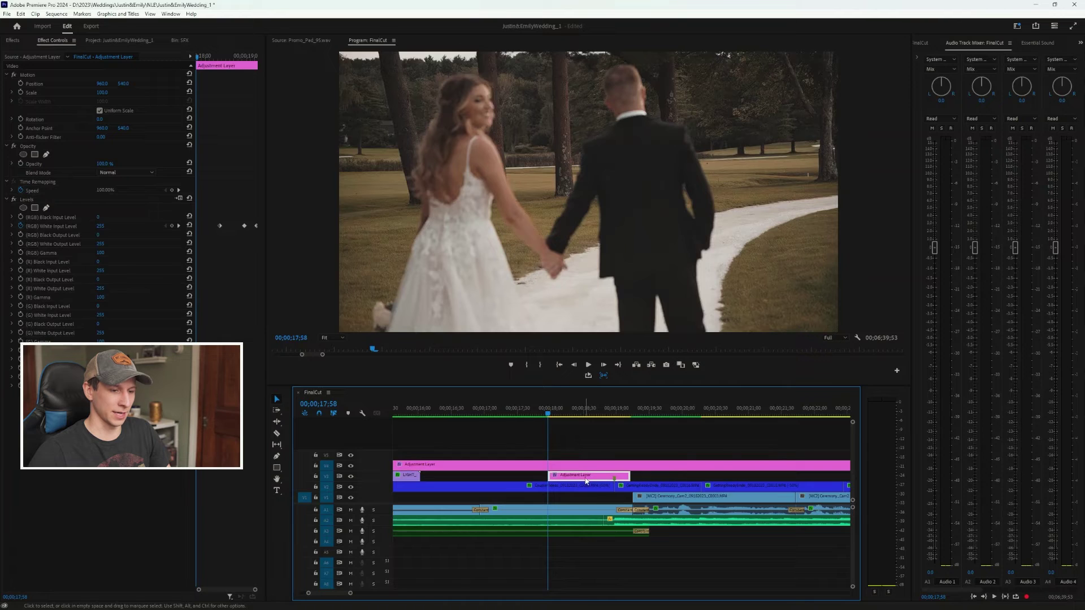
Step: Move the first (RGB) White Input Level keyframe to the start of the V3 adjustment layer and preview the flash from 00;00;17;41
left_click(220, 226)
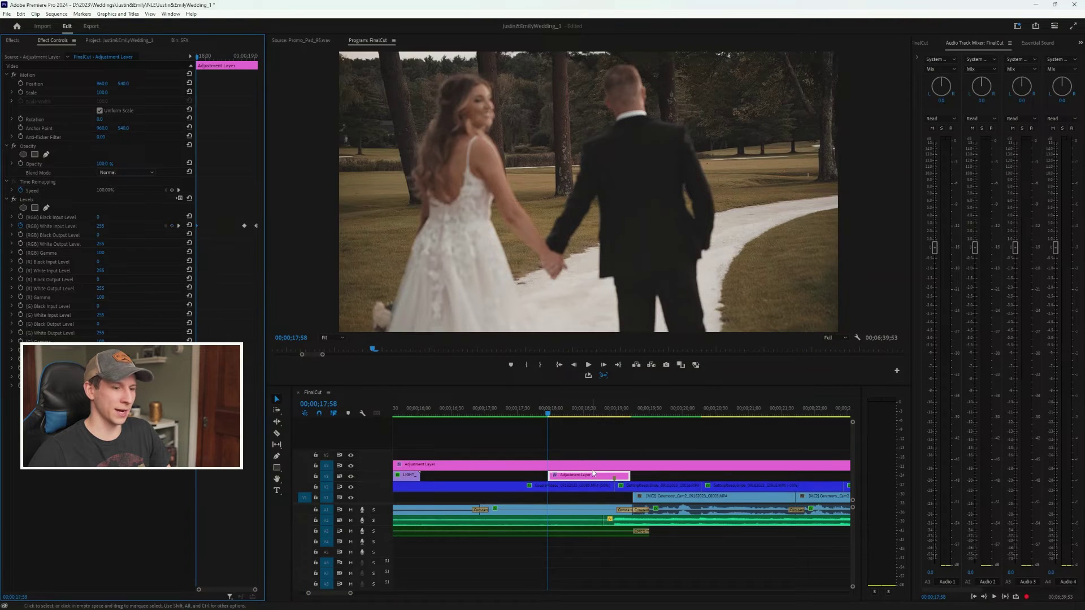
left_click(530, 408)
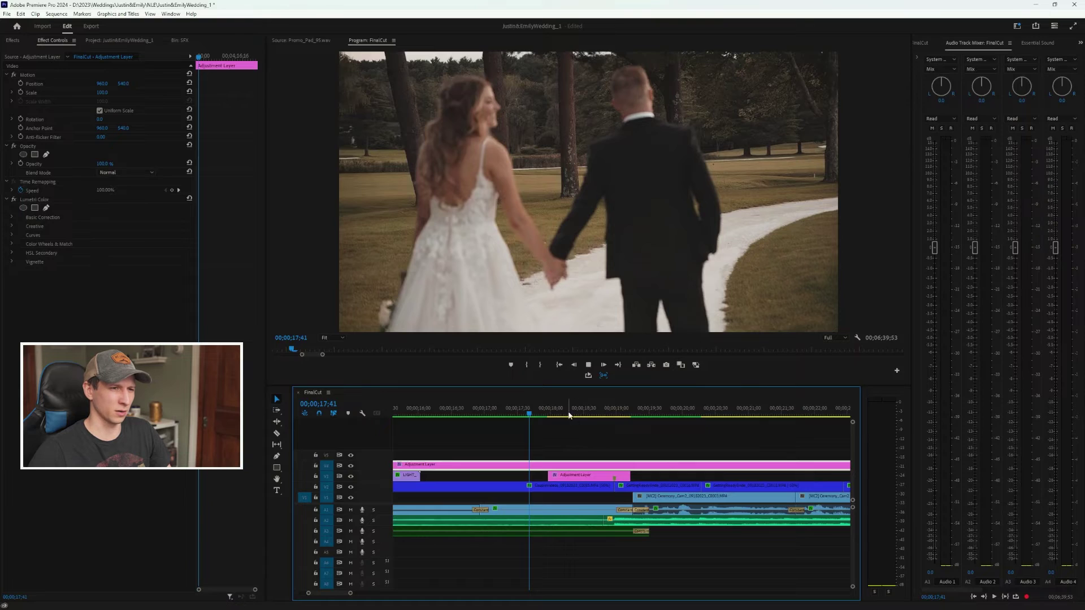
key("space")
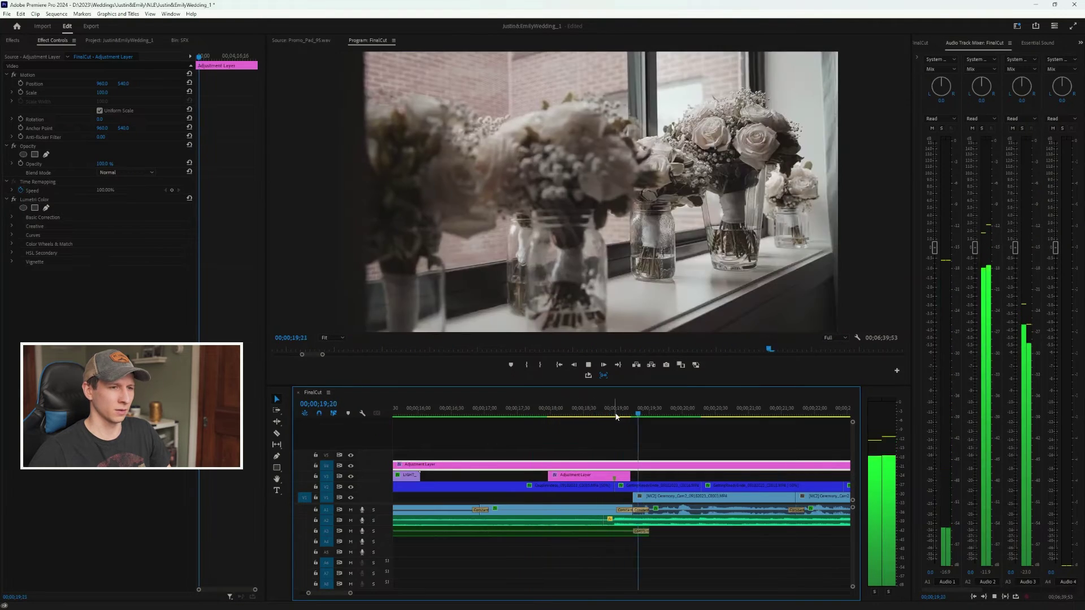
key("space")
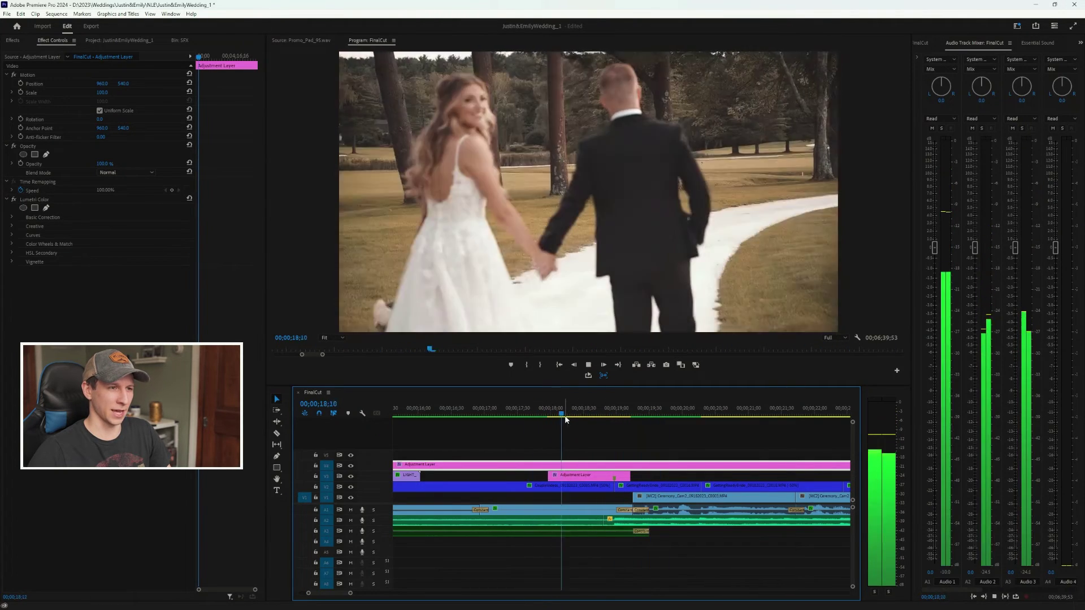
Step: Apply Ease Out to the first (RGB) White Input Level keyframe of the V3 adjustment layer and check the frames up to the cut
left_click(599, 420)
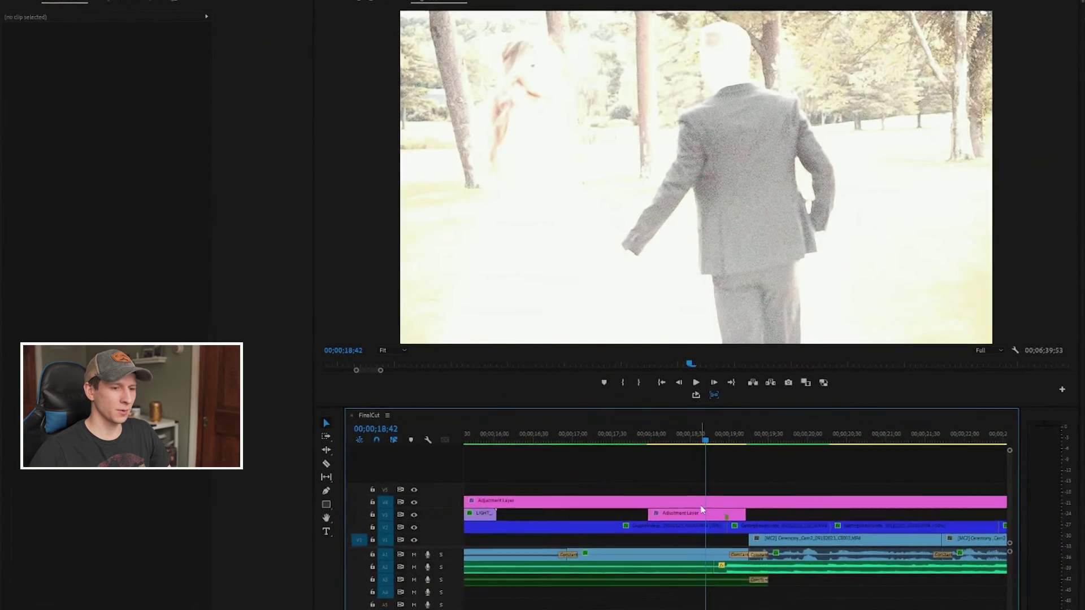
left_click(610, 476)
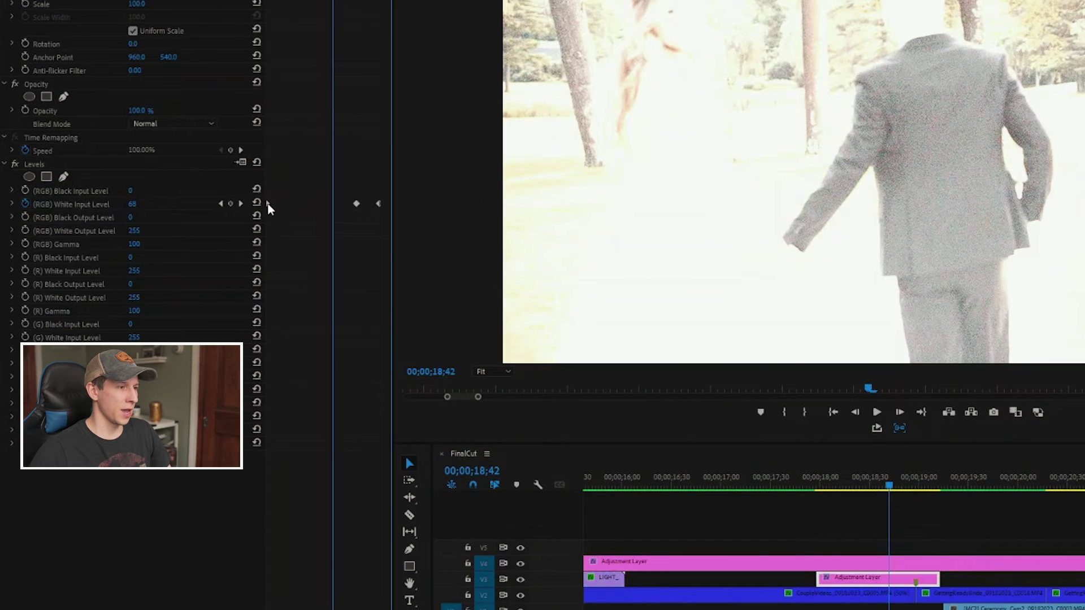
right_click(268, 205)
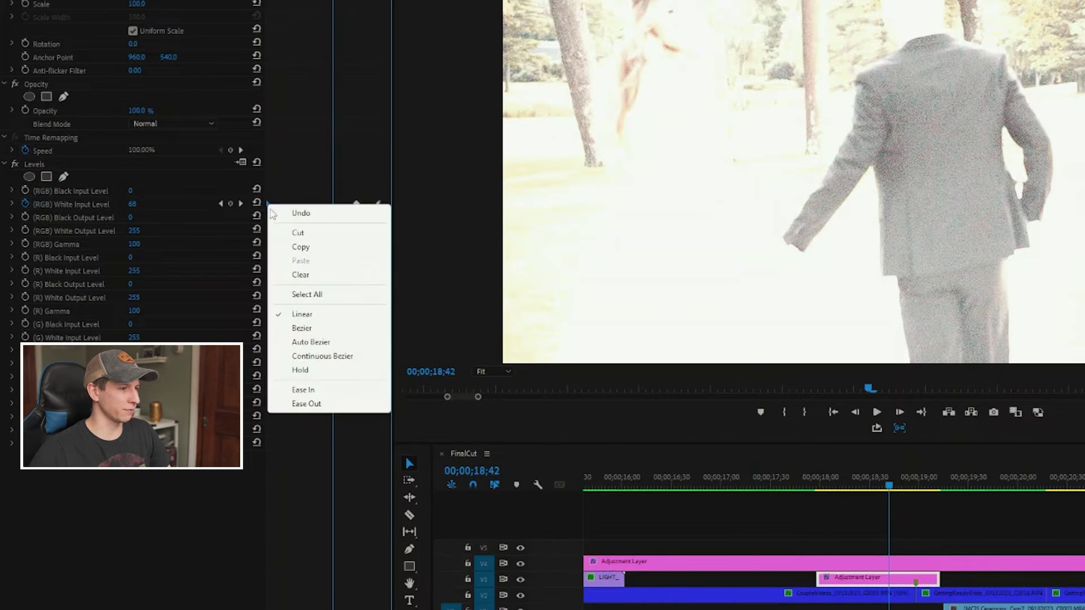
left_click(342, 405)
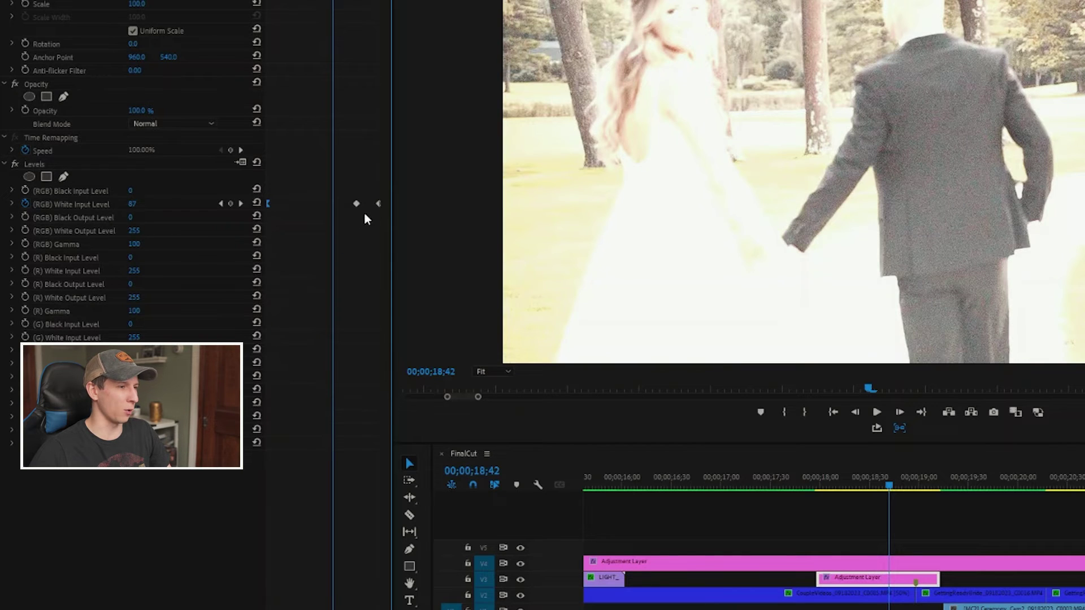
left_click(359, 1)
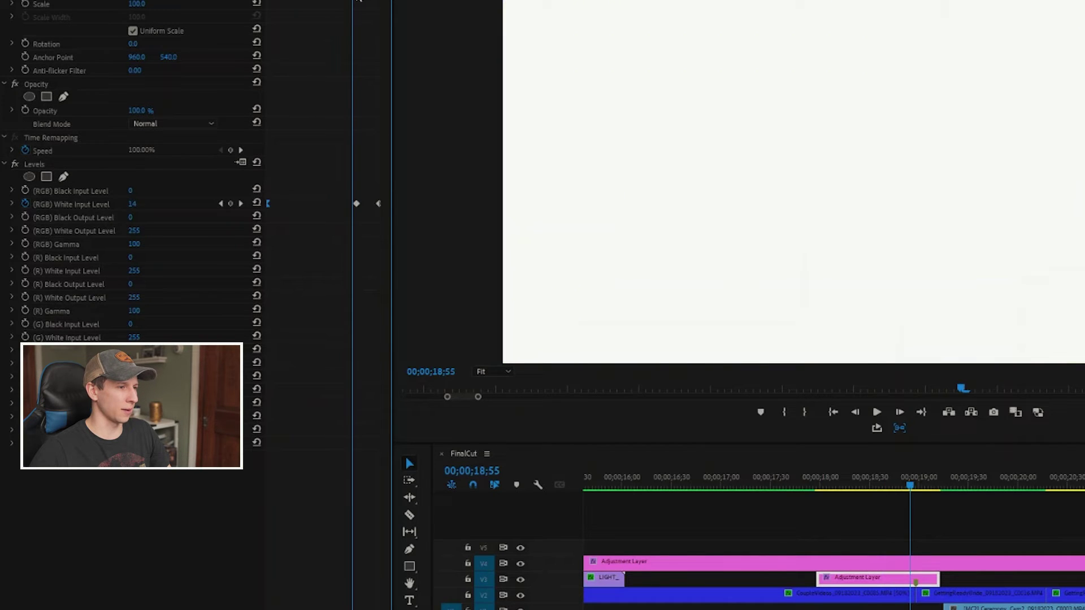
Step: Apply Ease In to the last (RGB) White Input Level keyframe of the V3 adjustment layer and scrub back through the flash
right_click(378, 205)
left_click(459, 399)
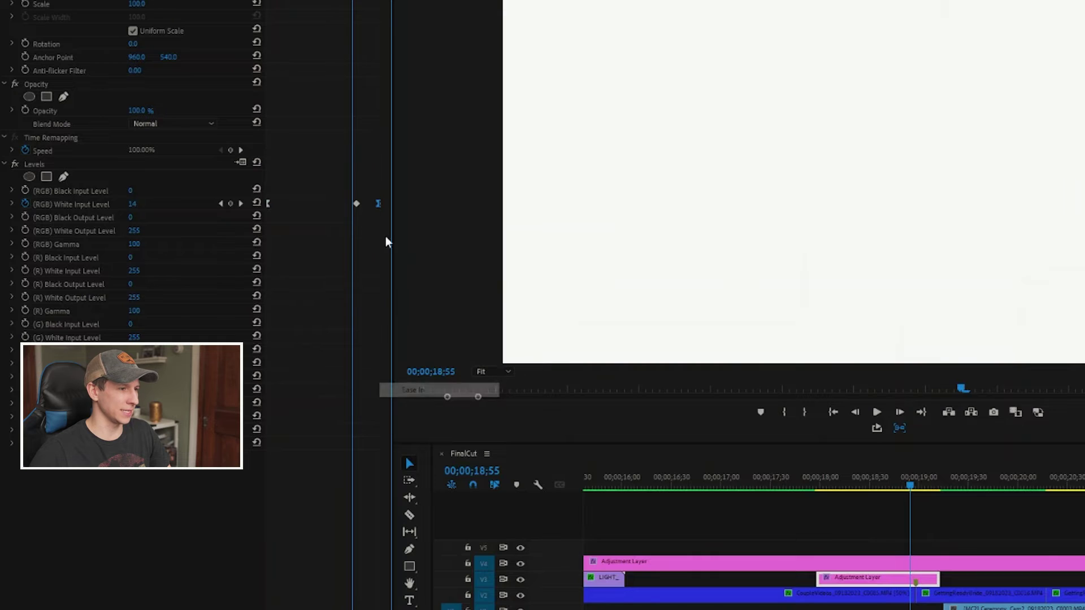
left_click_drag(299, 16, 182, 73)
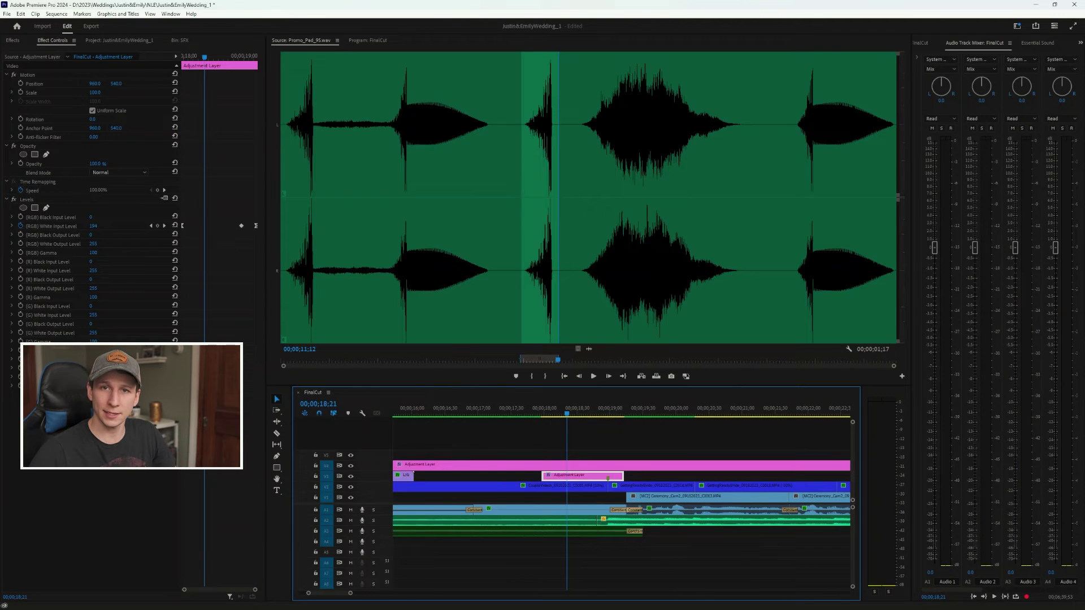
Step: Open Promo_Pad_95.wav from the SFX bin and place its marked section on audio track A4 beneath the white flash adjustment layer
left_click(139, 40)
double_click(214, 160)
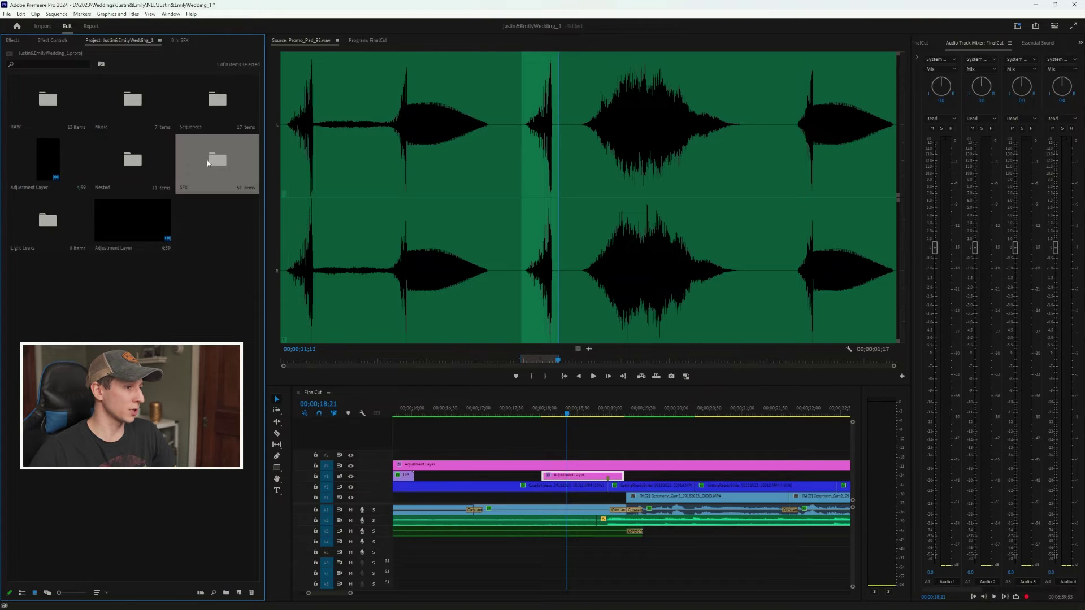
double_click(131, 548)
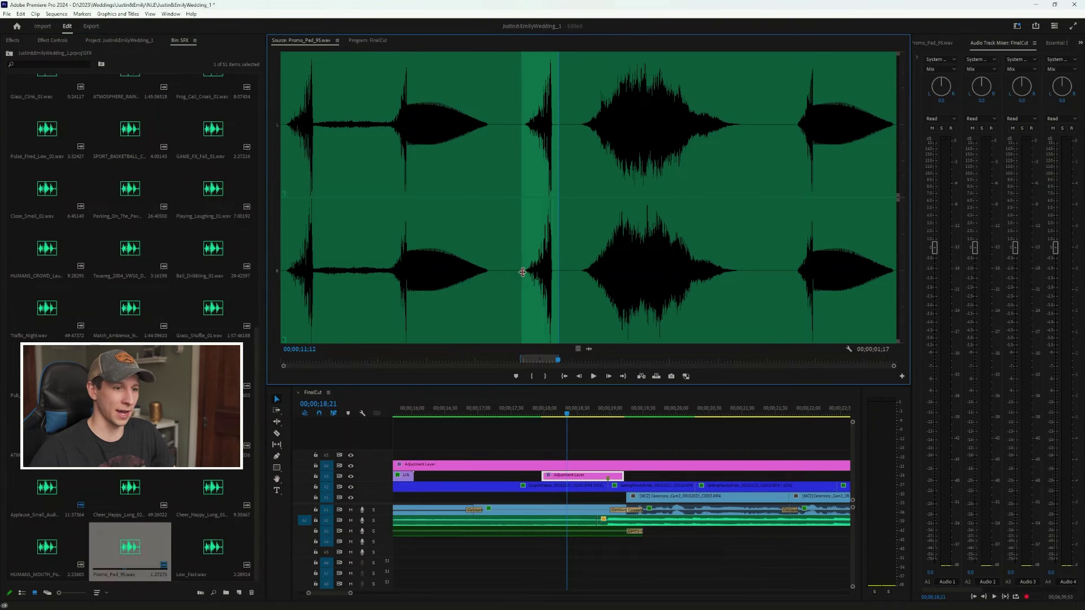
left_click_drag(522, 273, 548, 540)
Step: Play back the white flash transition together with the sound effect
left_click_drag(594, 414, 578, 414)
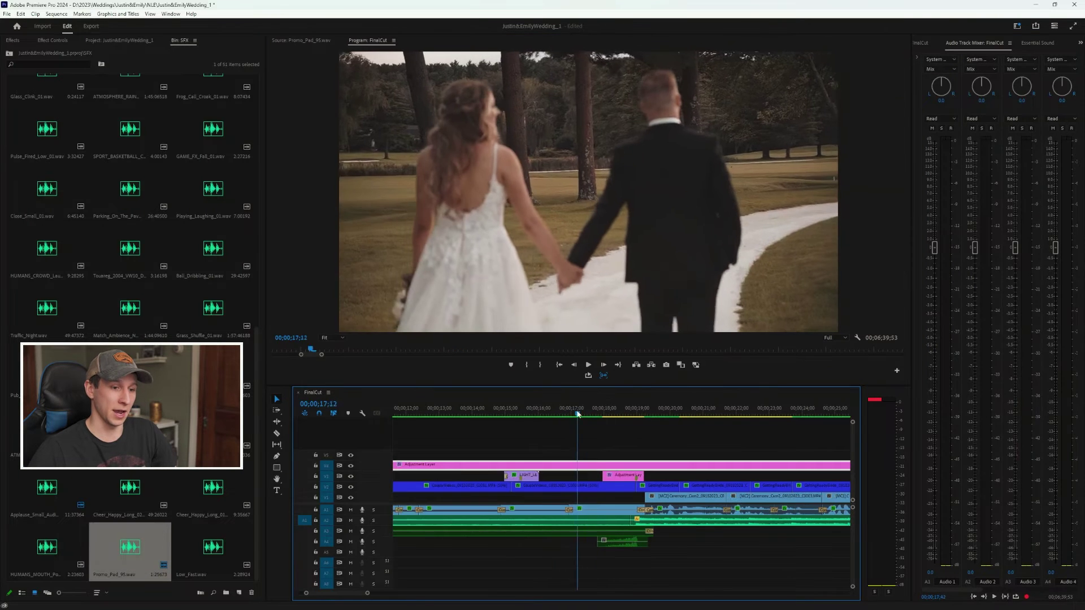
key("space")
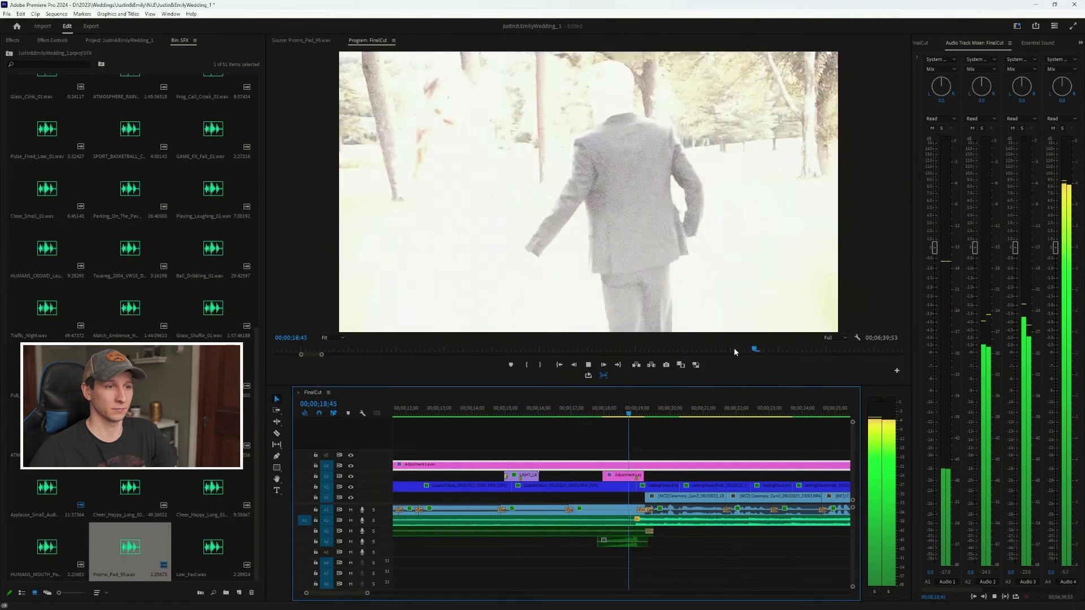
key("space")
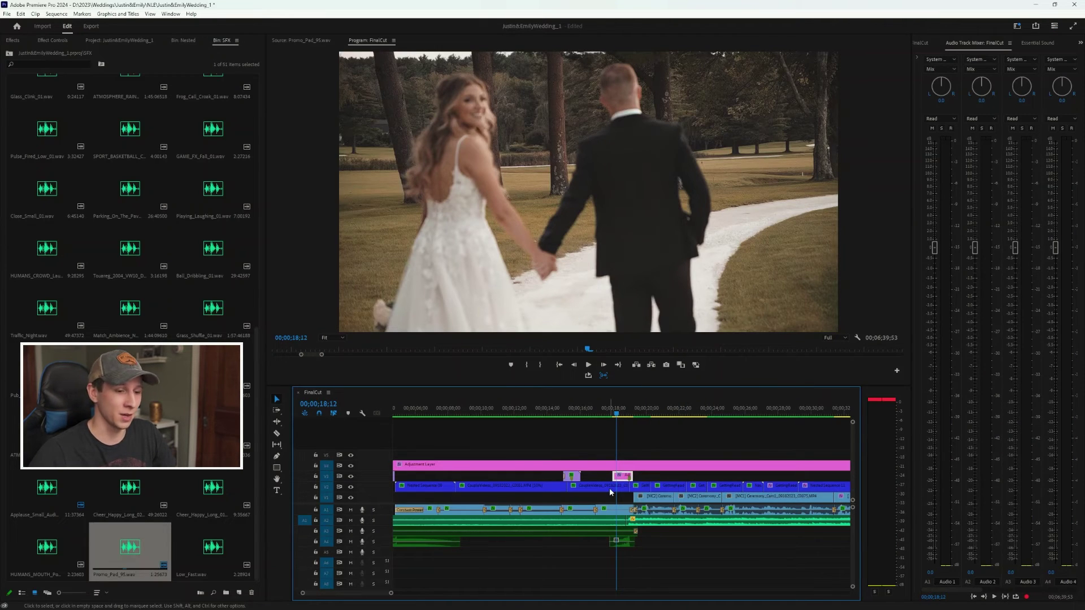
Step: Save the adjustment layer's keyframed Levels effect as a Scale-type preset named "White Flash Transition"
left_click(53, 39)
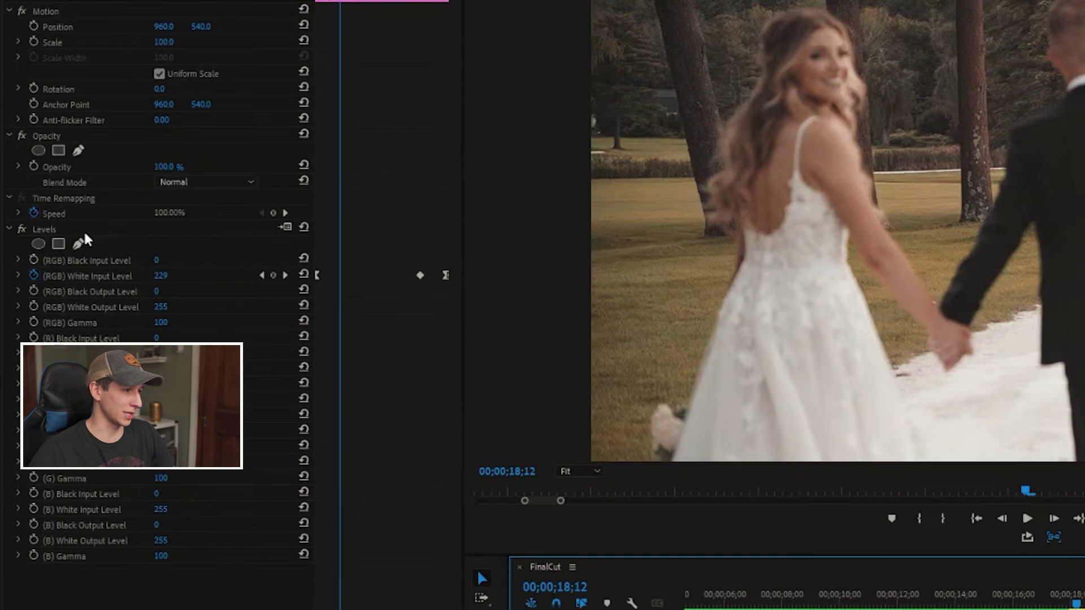
right_click(50, 229)
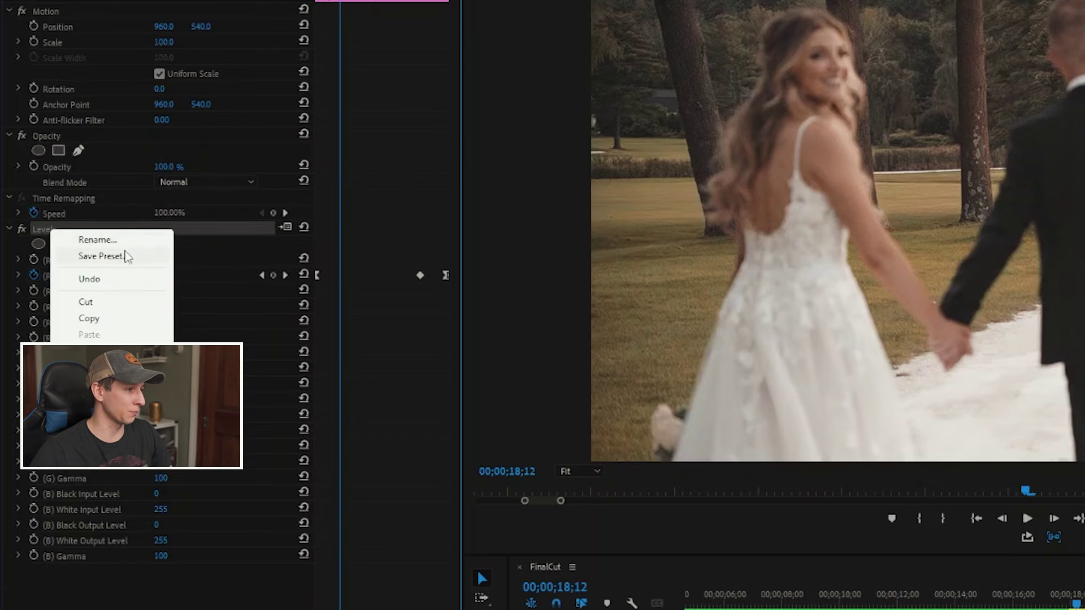
left_click(100, 256)
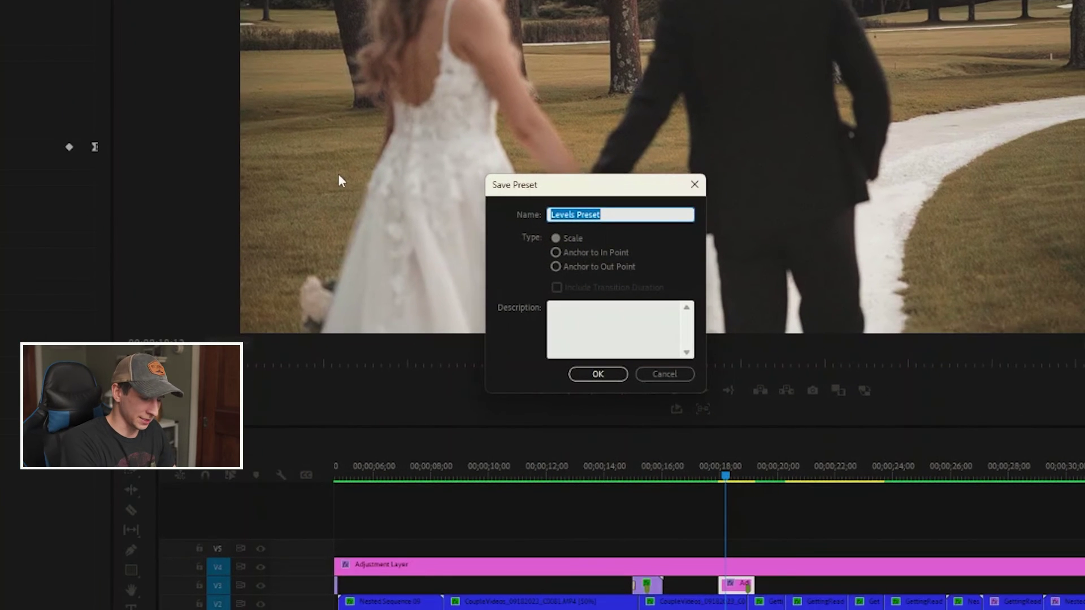
type("White Fla")
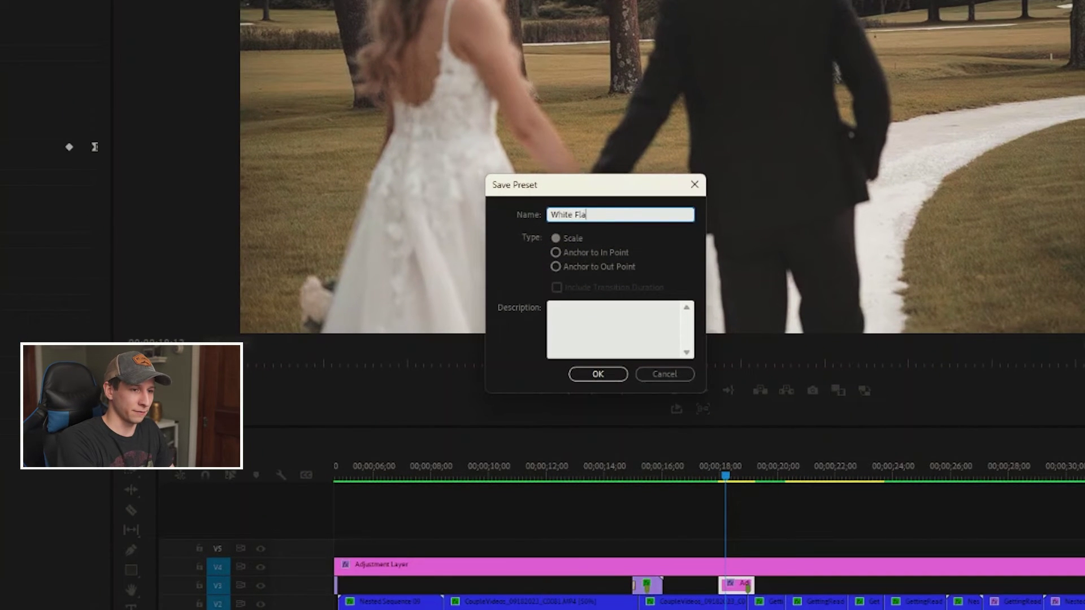
type("sh Transition")
key("Return")
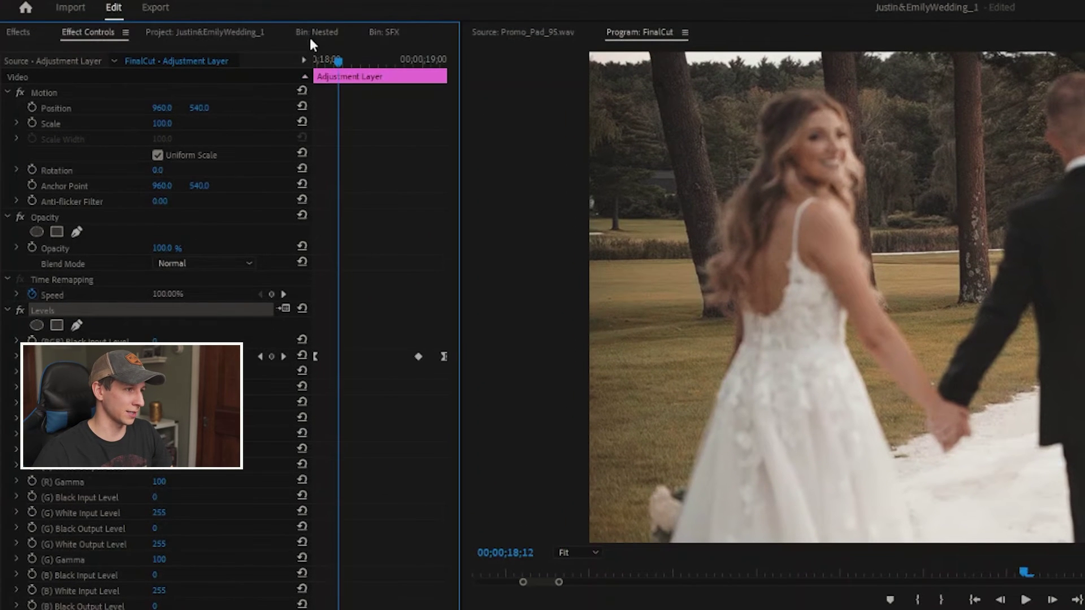
Step: Clear the effects search and select the White Flash Transition preset in the Presets folder
left_click(227, 40)
key("shift+7")
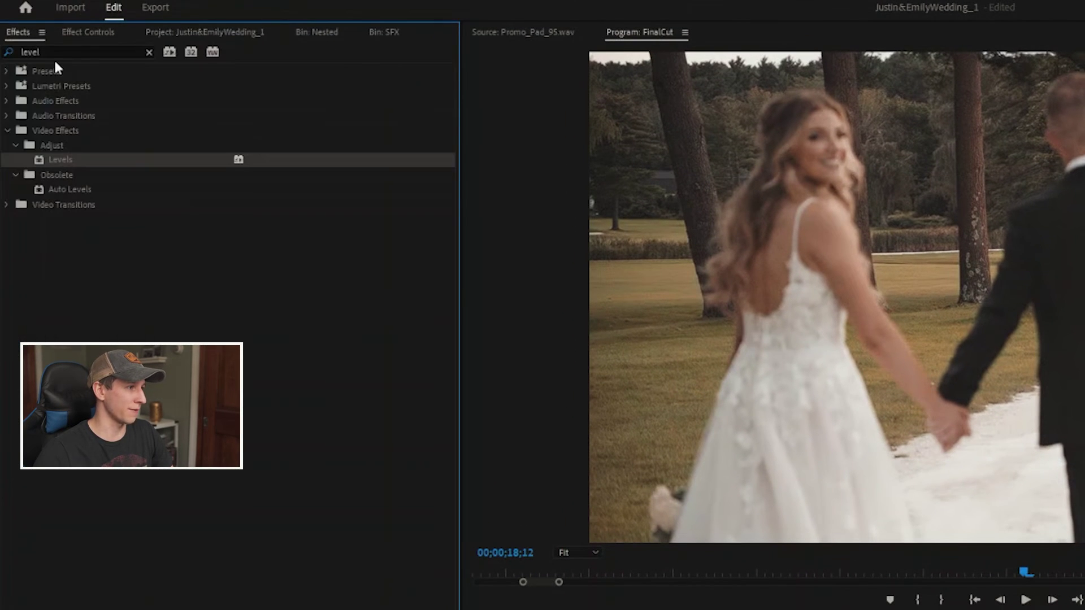
double_click(58, 66)
left_click(149, 52)
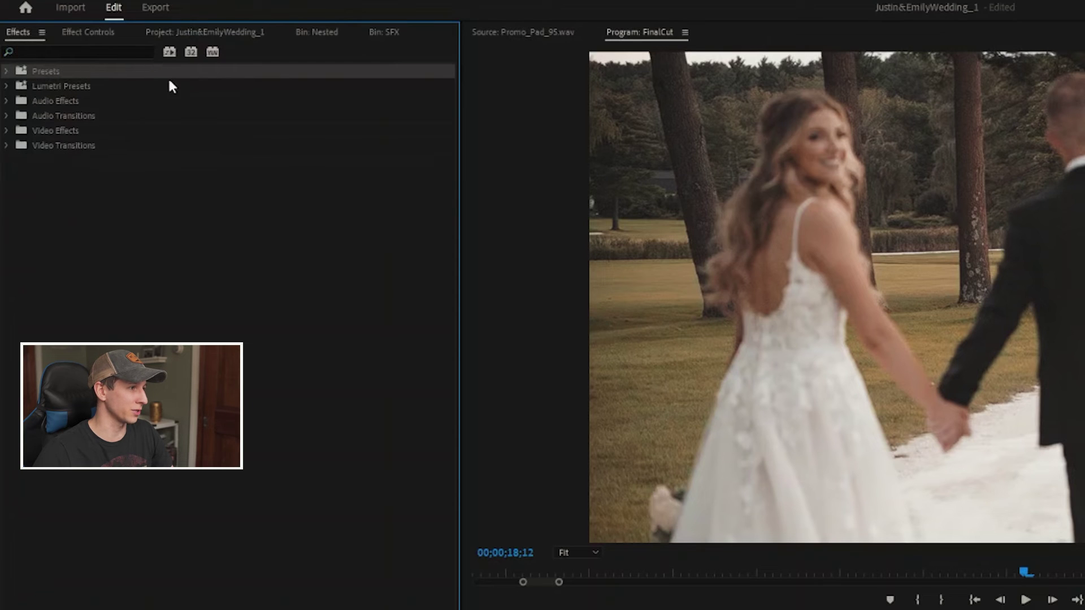
double_click(84, 70)
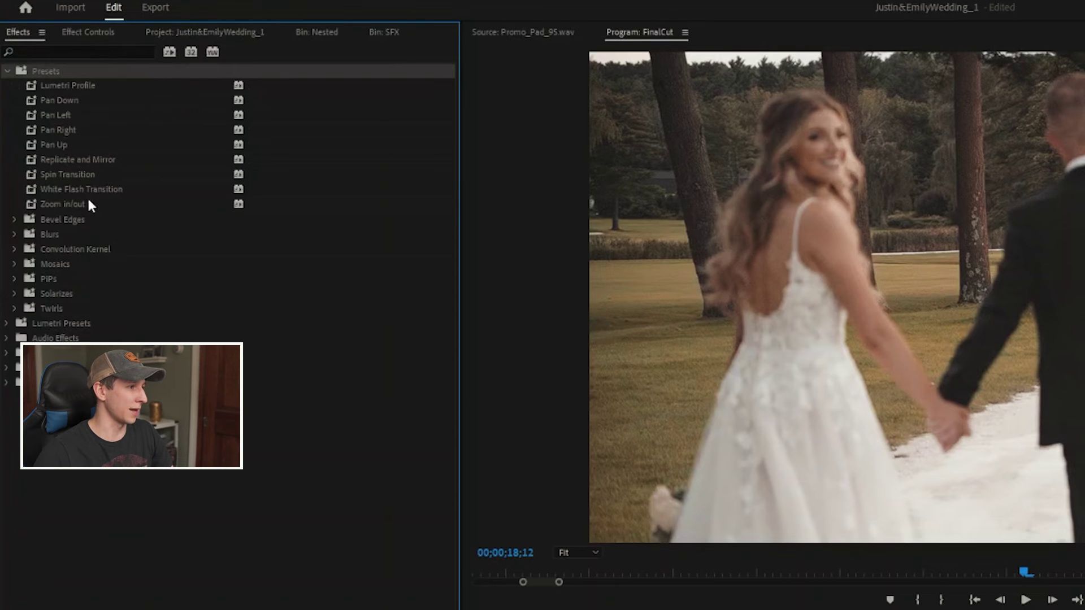
left_click(108, 190)
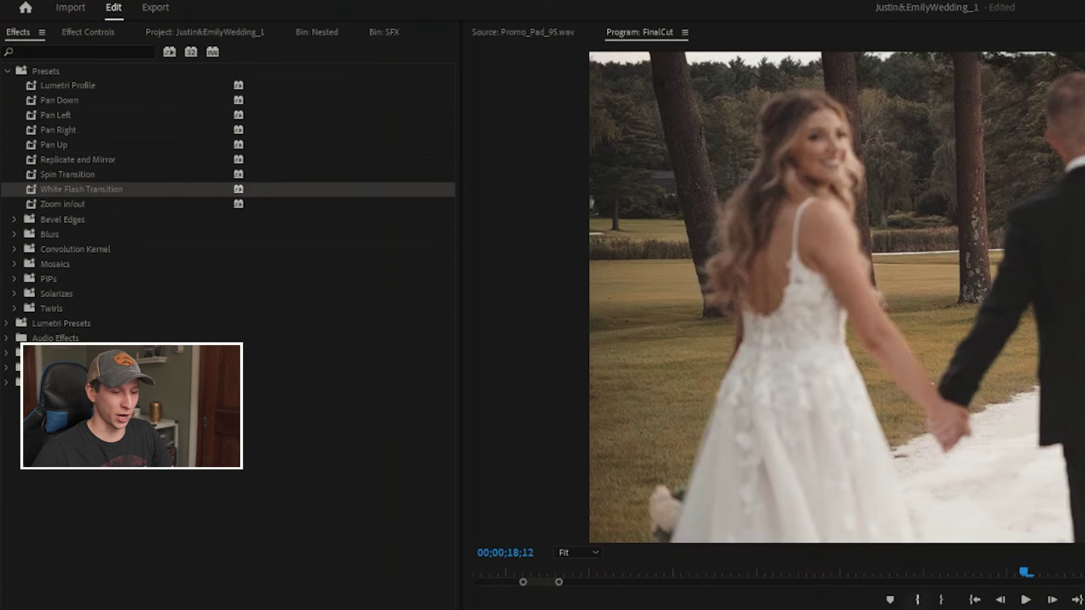